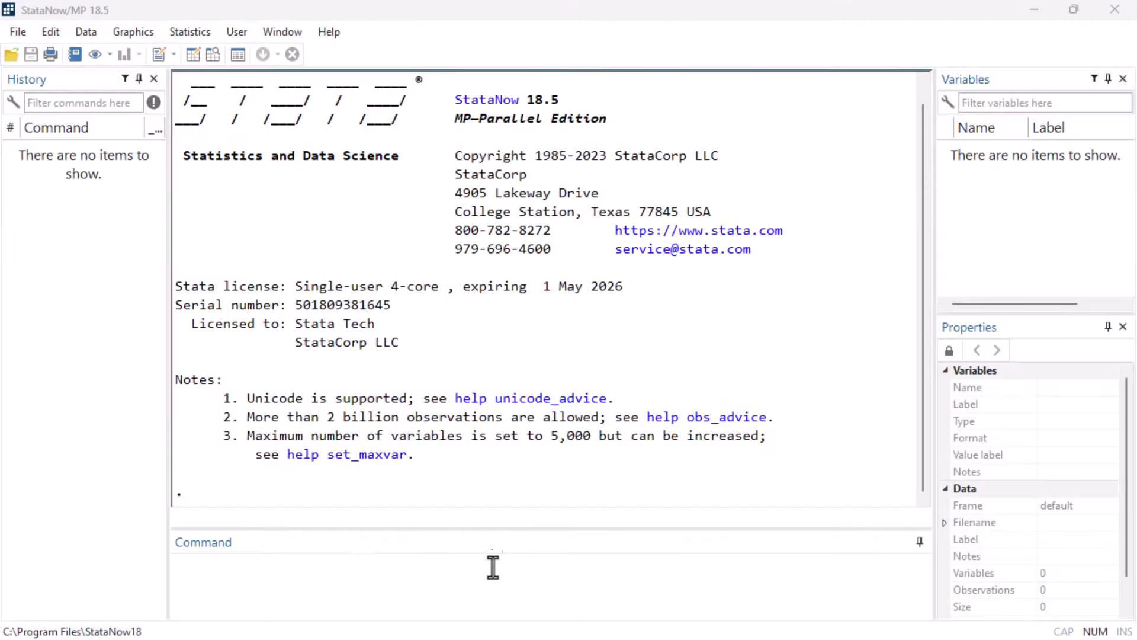
Run help didregress and highlight the didregress and xtdidregress syntax lines in the Viewer.
left_click(483, 570)
type("help did")
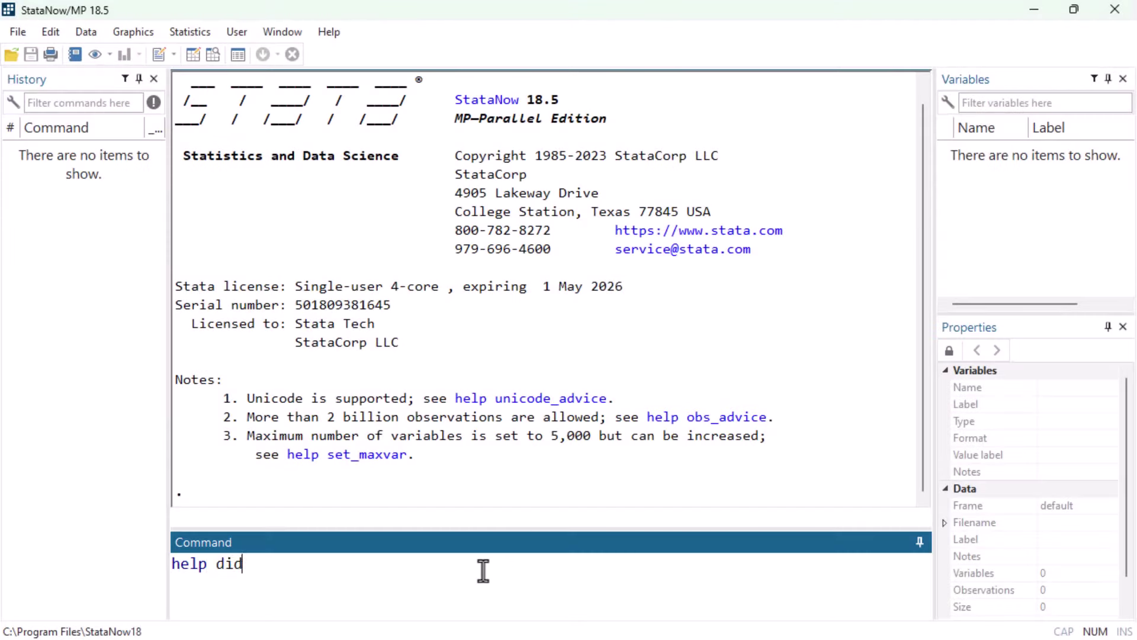
type("regress")
key("Return")
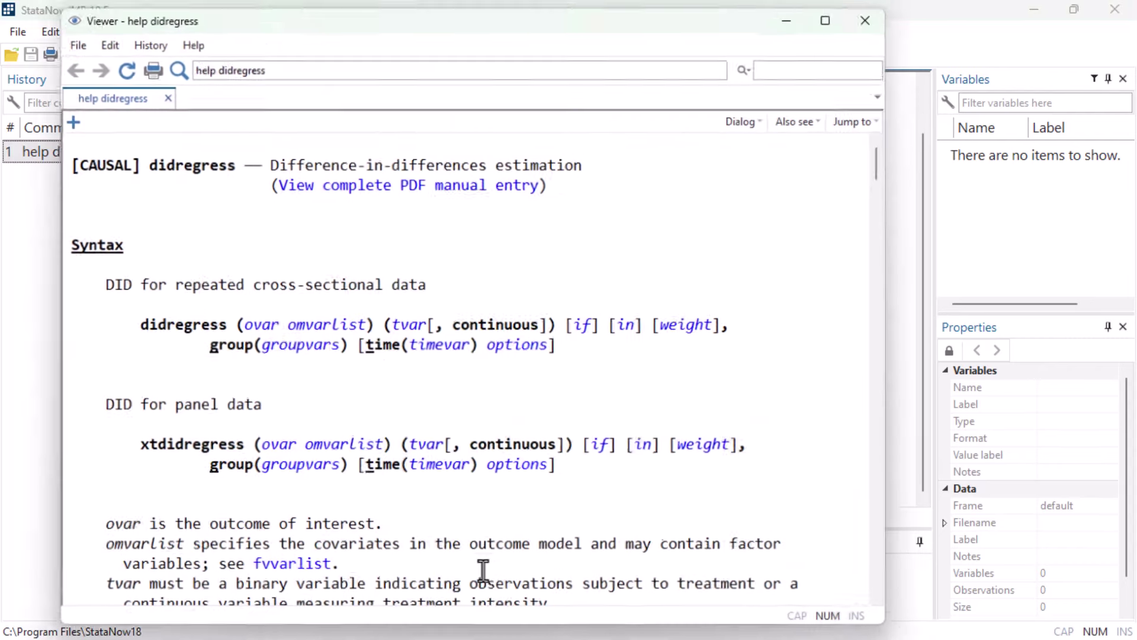
left_click_drag(133, 330, 211, 339)
left_click_drag(135, 451, 240, 451)
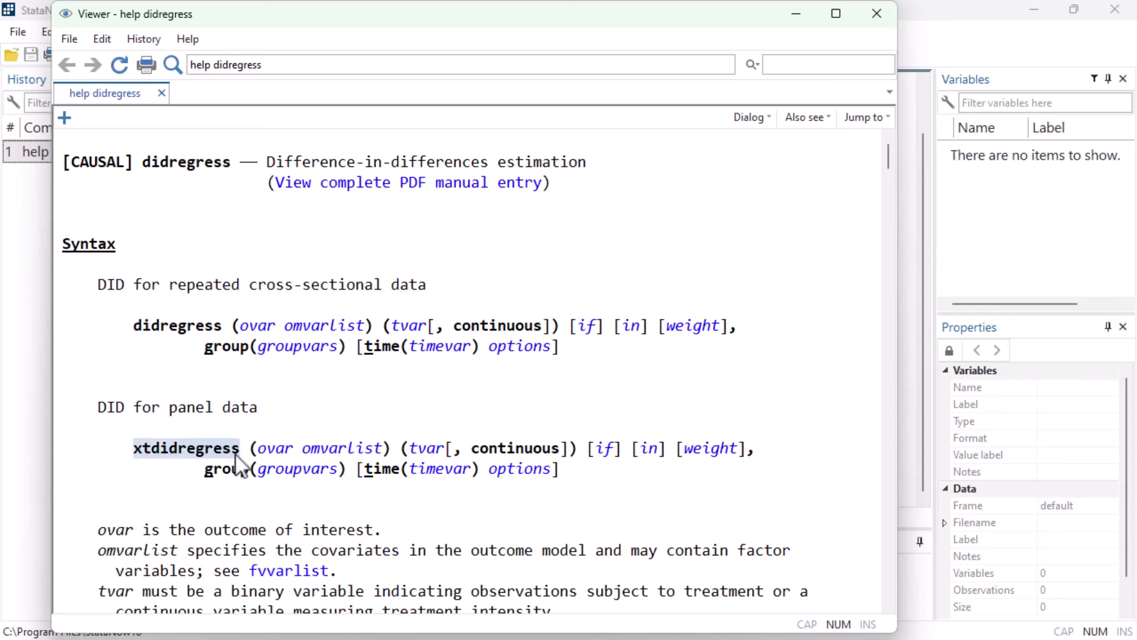
left_click(254, 466)
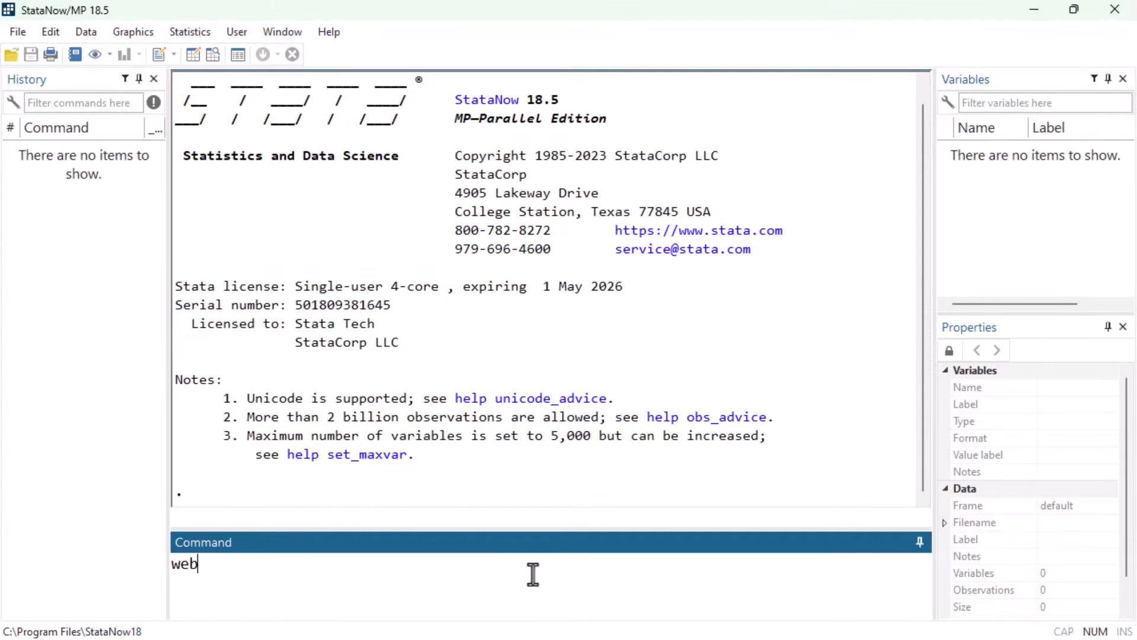
Load the hospdd dataset with webuse hospdd and open it in the Data Browser.
type("use hospdd")
key("Return")
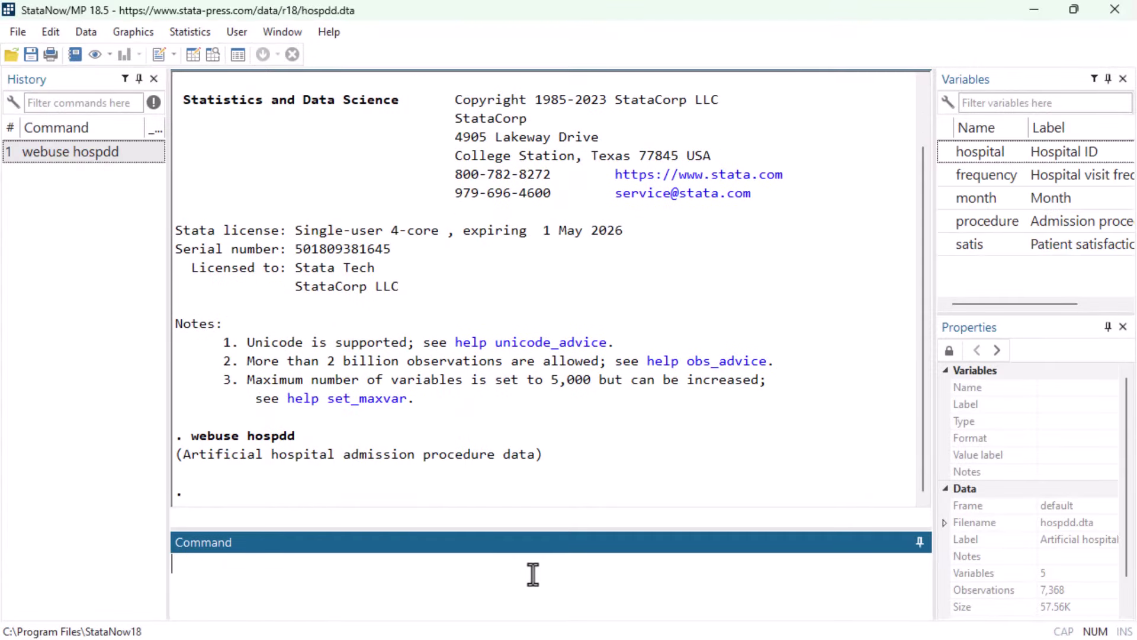
left_click(212, 54)
Inspect the procedure values and stored codes and the satis column, then minimize the Data Editor.
left_click_drag(365, 169, 362, 188)
left_click(367, 145)
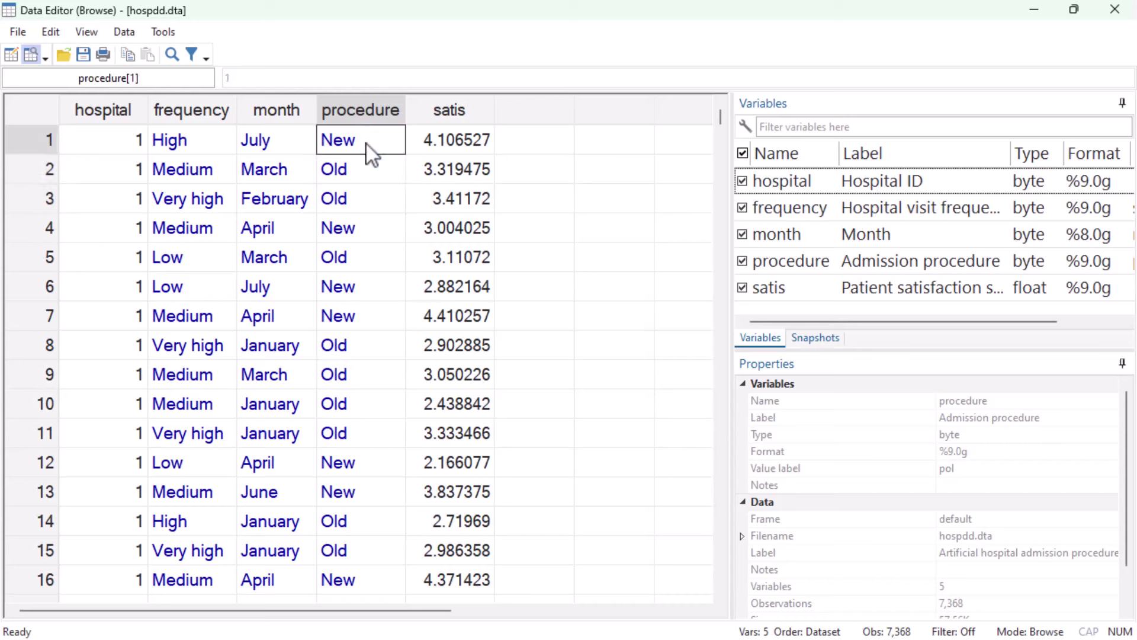
left_click(364, 105)
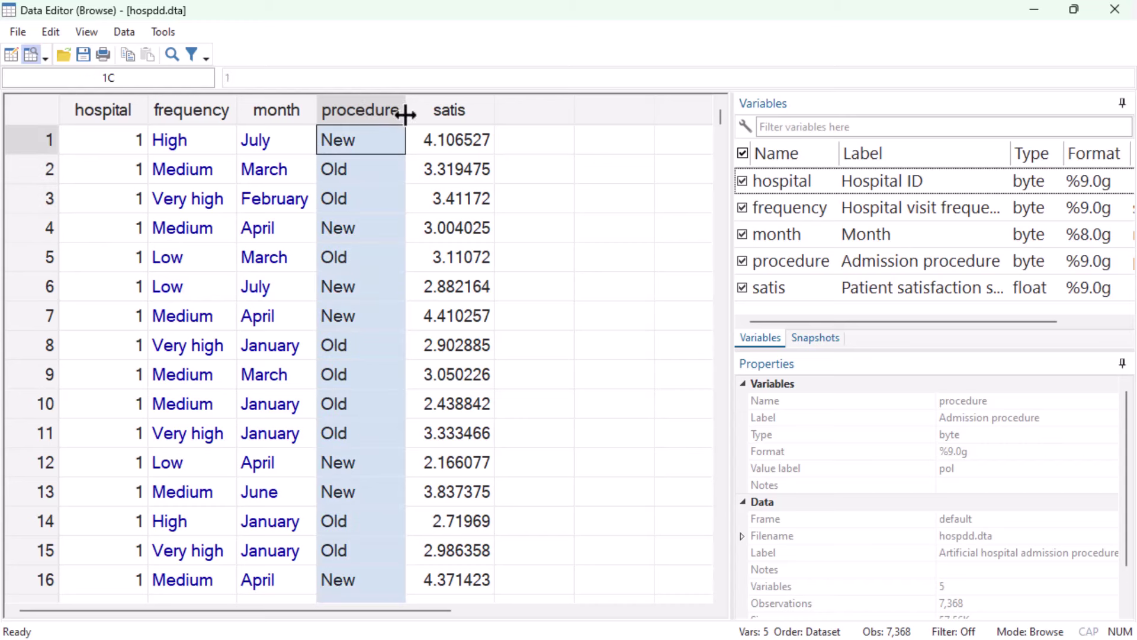
left_click(379, 146)
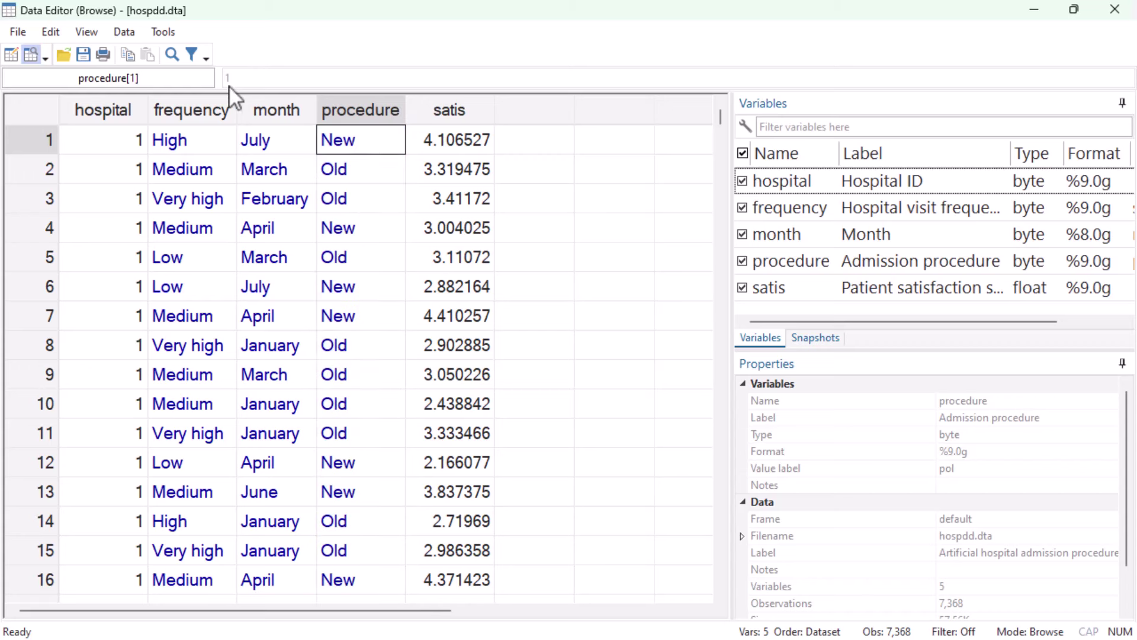
left_click(351, 170)
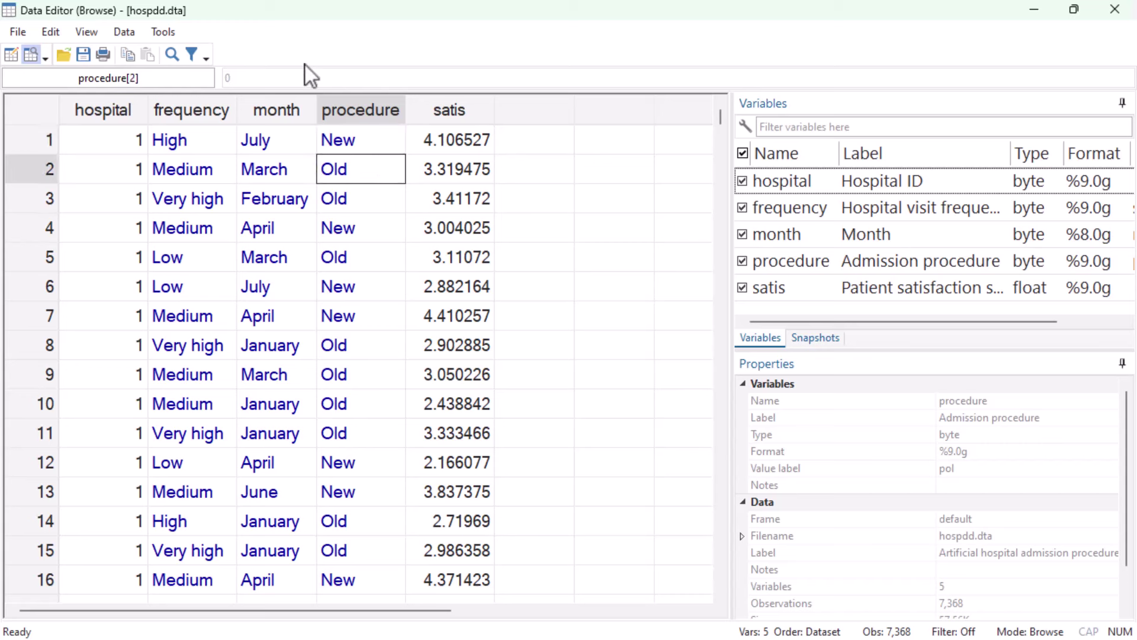
left_click(482, 112)
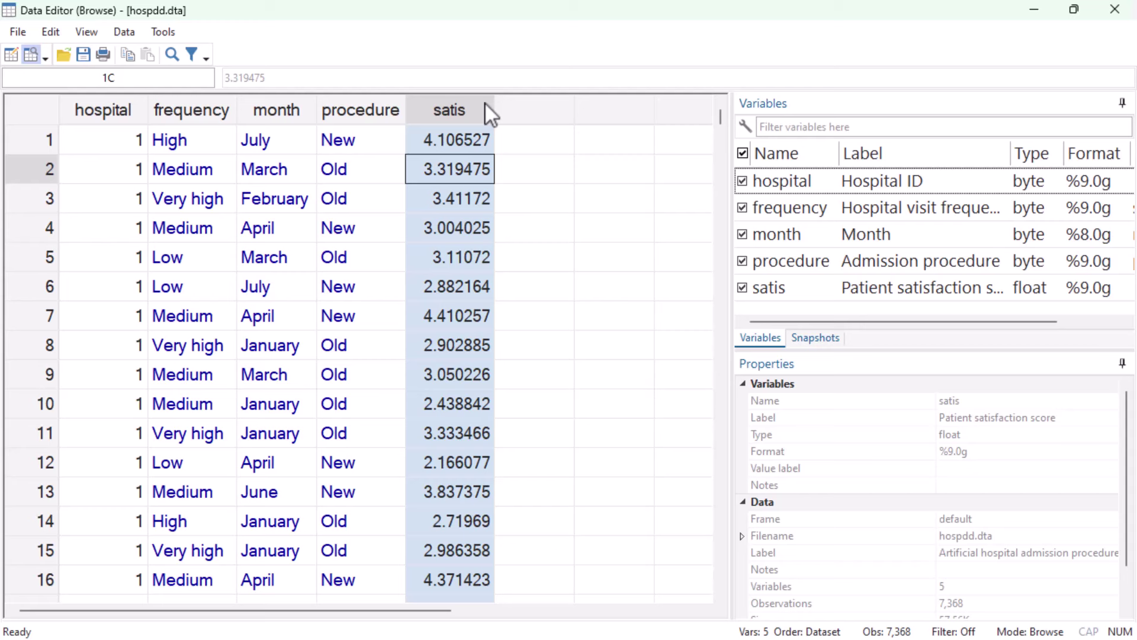
left_click(399, 107)
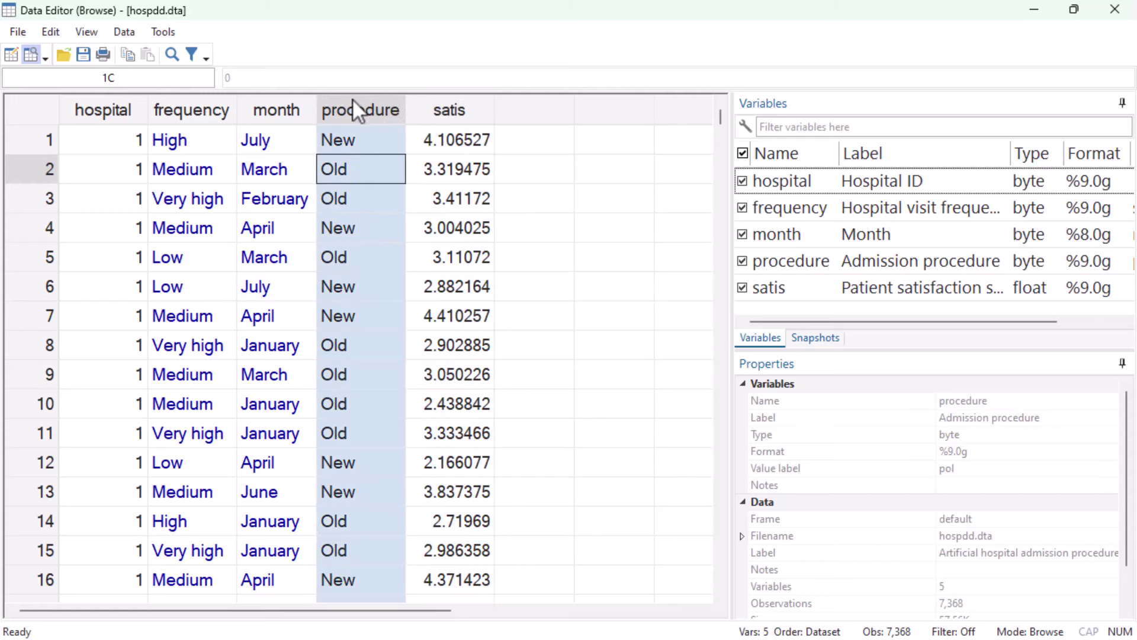
left_click(481, 112)
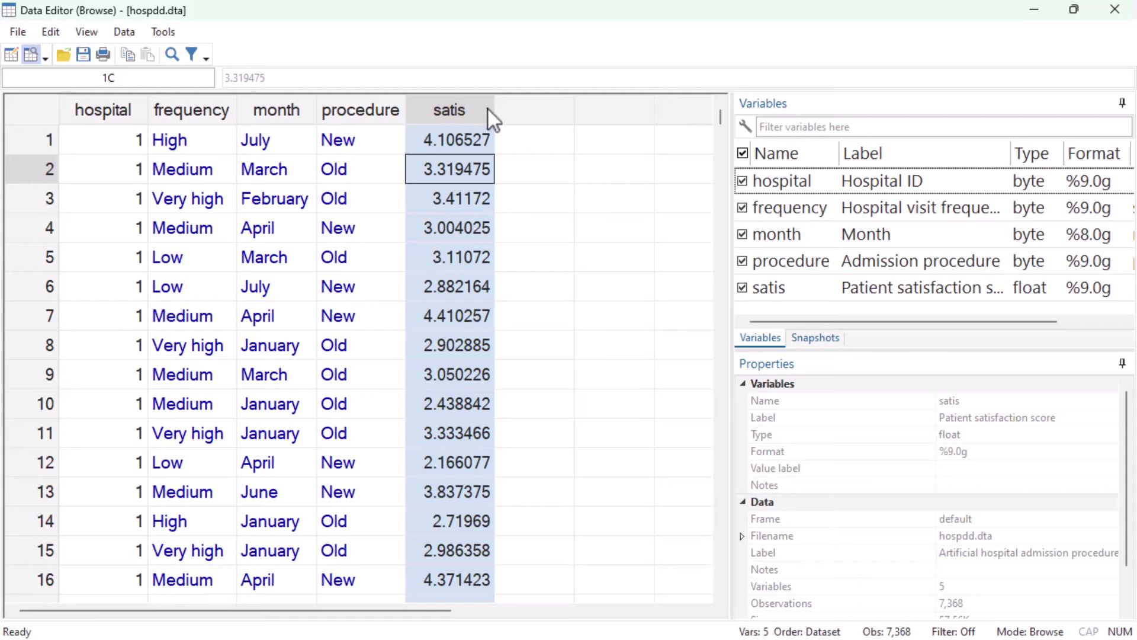
left_click(1034, 10)
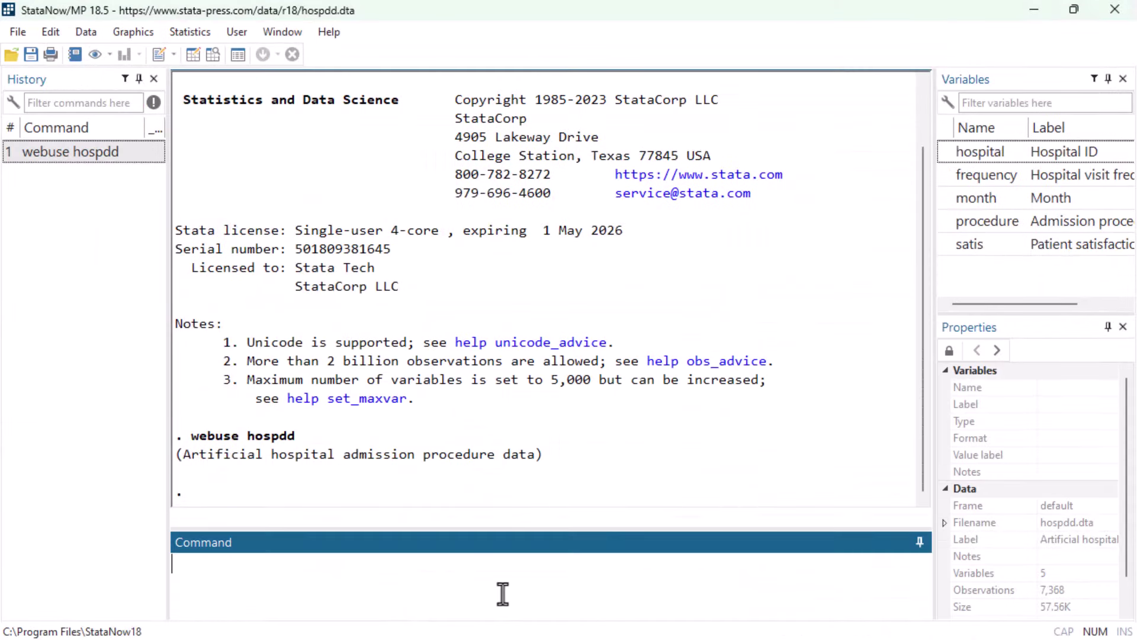
Cross-tabulate month by procedure and review the January, April and July rows.
type("tabulate month procedure")
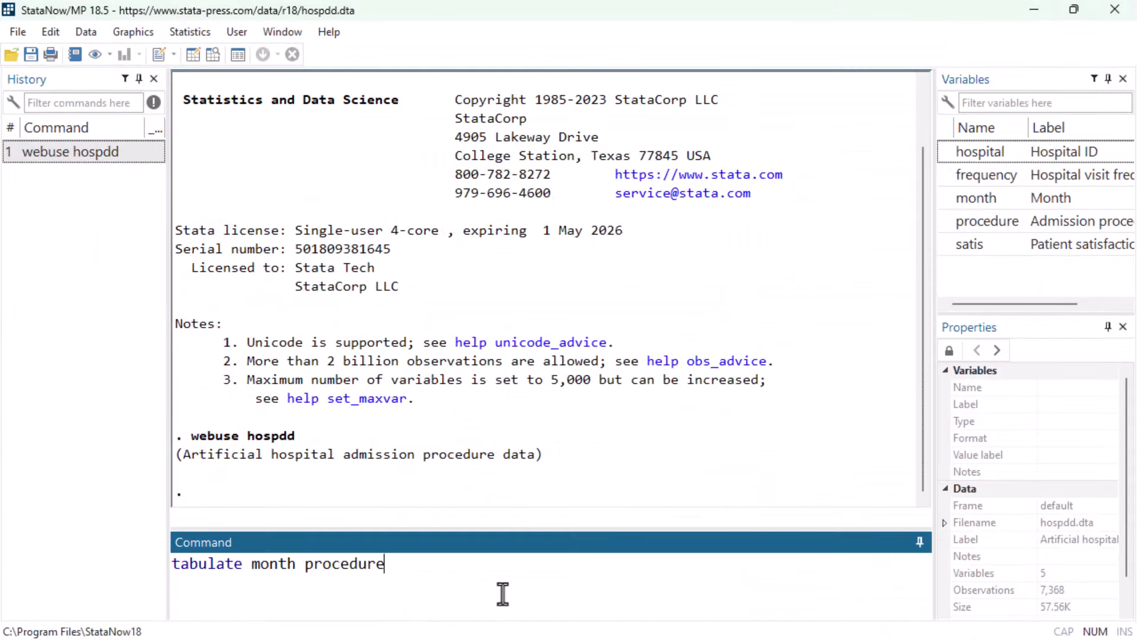
key("Return")
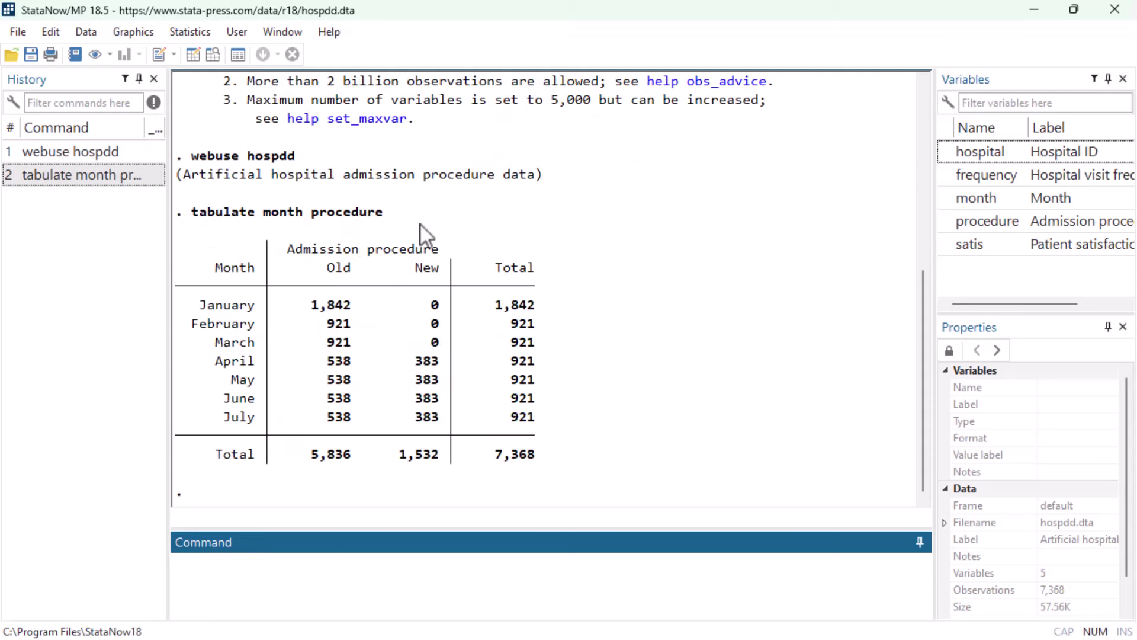
left_click_drag(215, 268, 413, 254)
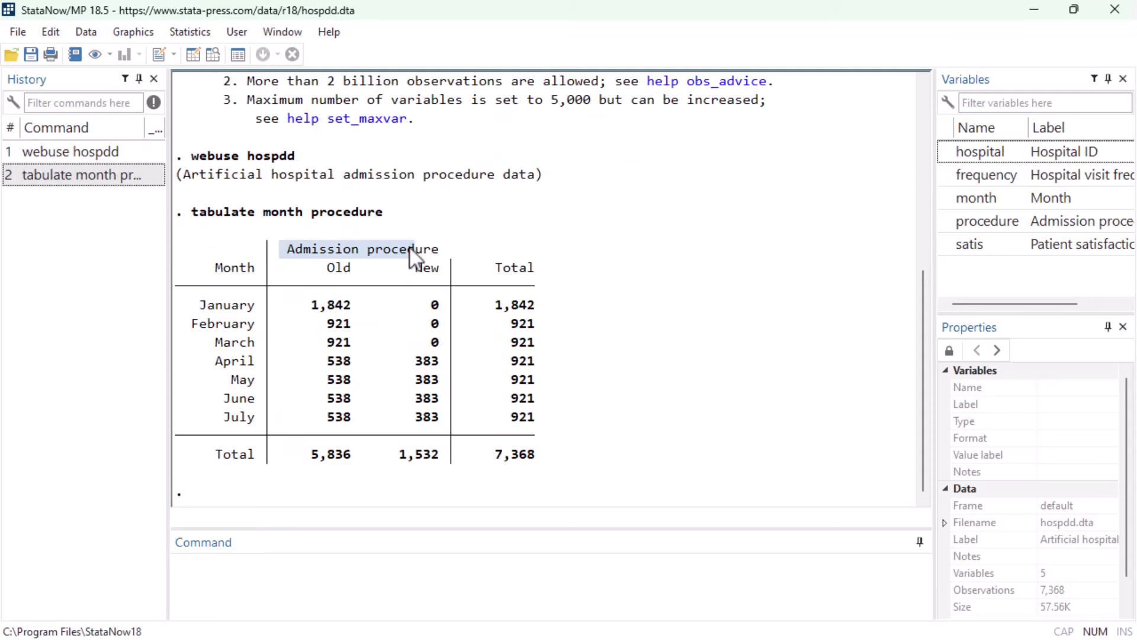
left_click(196, 278)
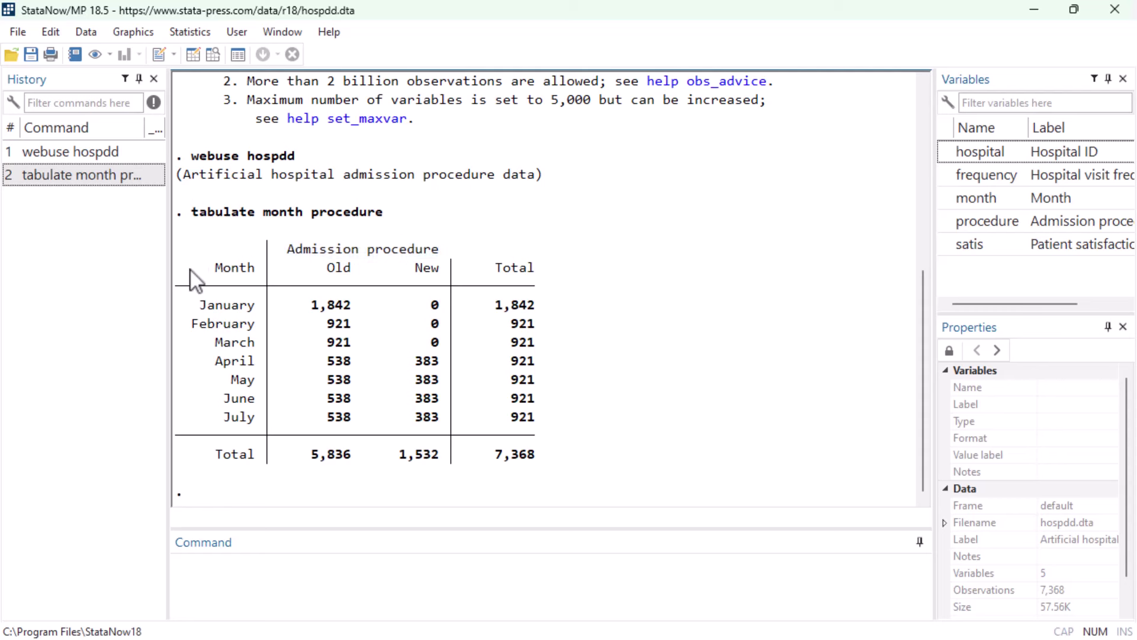
left_click_drag(194, 309, 261, 307)
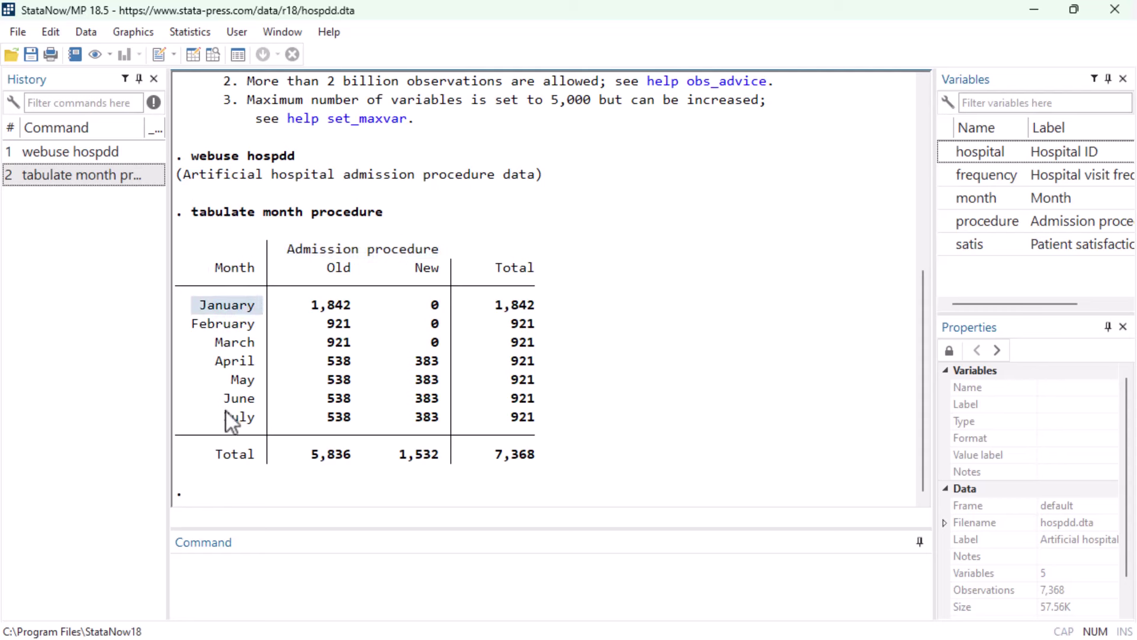
left_click_drag(225, 414, 239, 424)
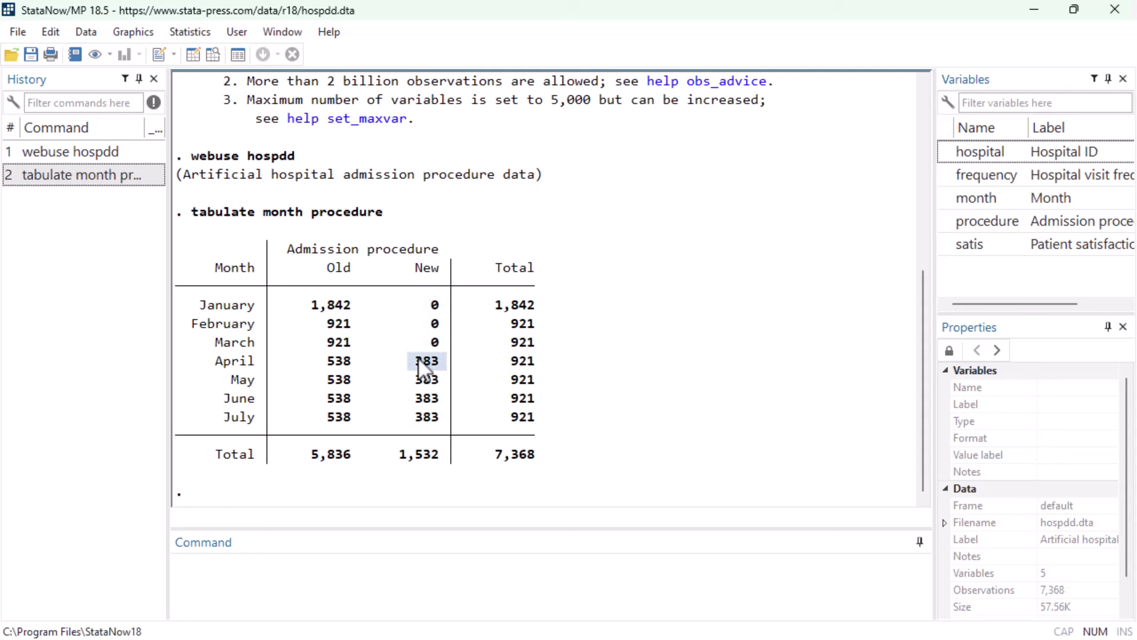
left_click_drag(209, 362, 445, 370)
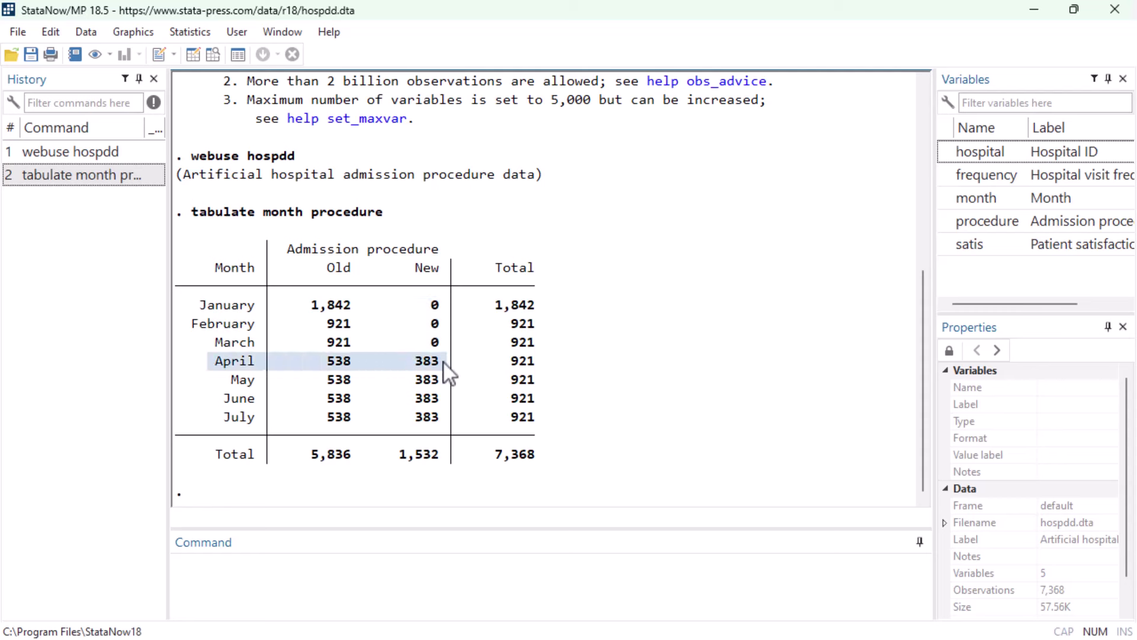
Cross-tabulate hospital by procedure and scroll through the resulting table.
left_click(416, 591)
type("tabulate ")
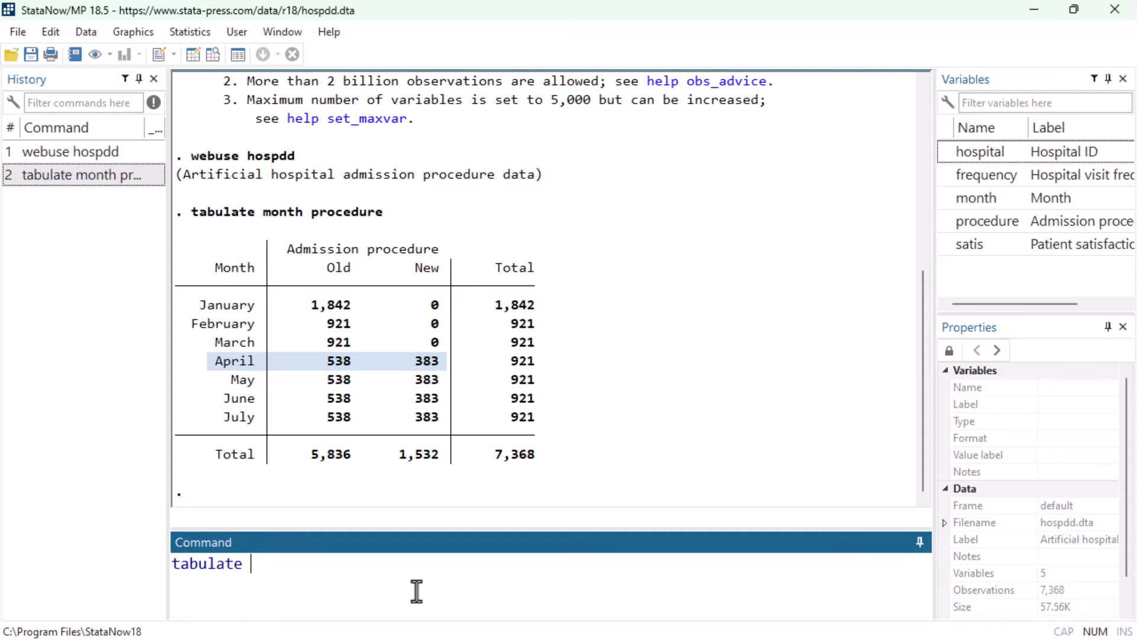
type("hospital procedure")
key("Return")
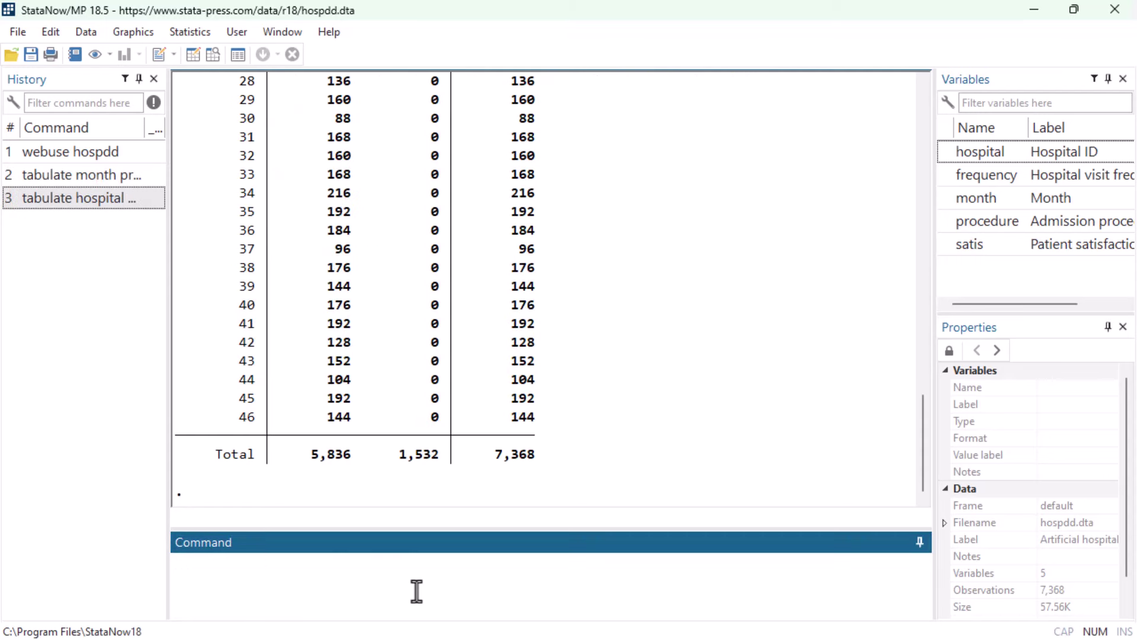
scroll(543, 450, "up", 12)
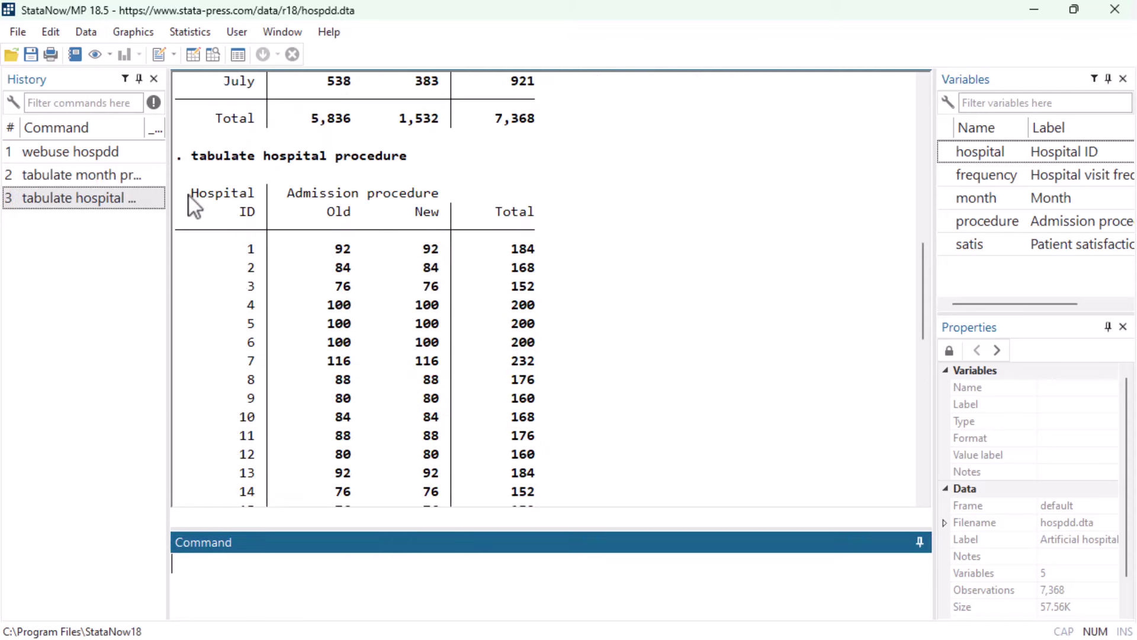
left_click_drag(189, 197, 425, 199)
left_click_drag(321, 212, 438, 215)
left_click(396, 315)
scroll(396, 315, "down", 1)
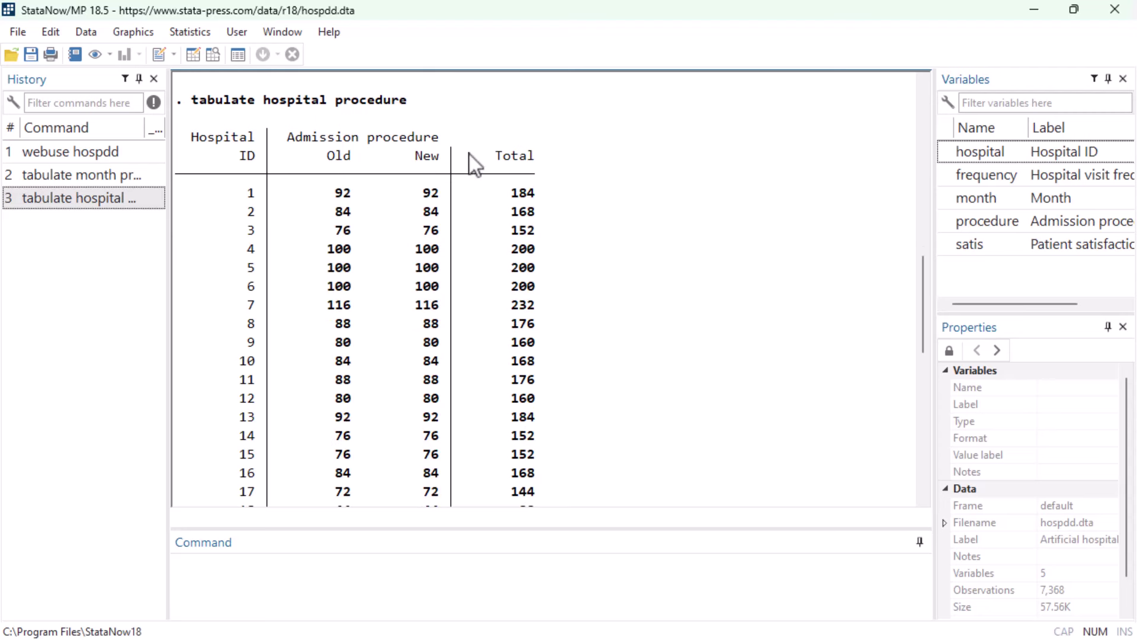
scroll(477, 294, "down", 9)
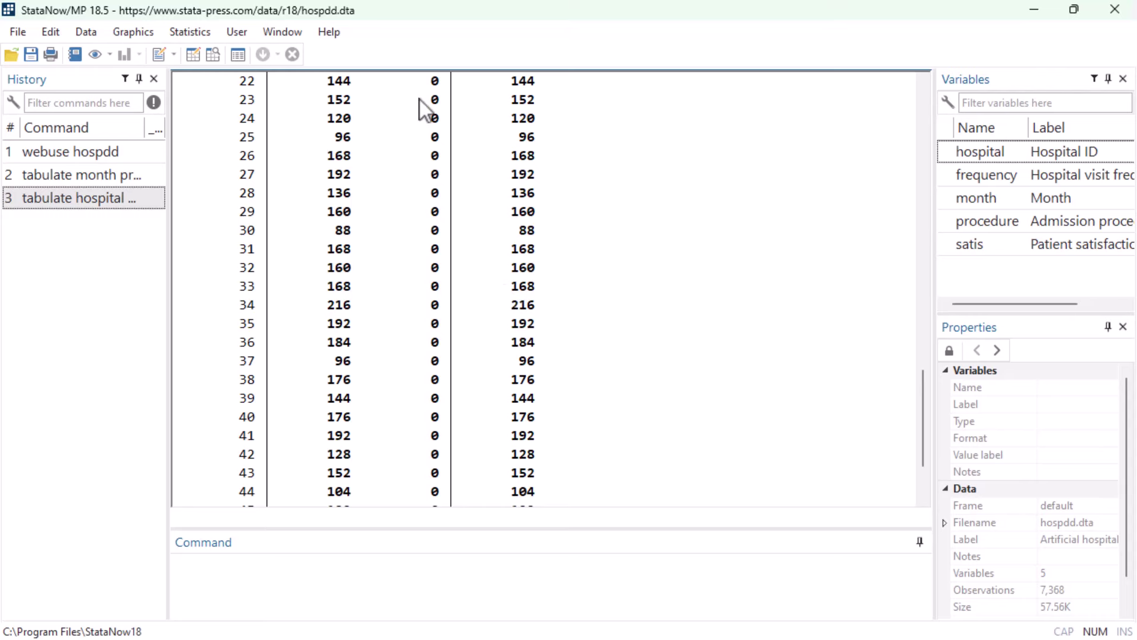
Open the Data Browser and select the hospital, month, procedure and satis columns in turn.
left_click(216, 53)
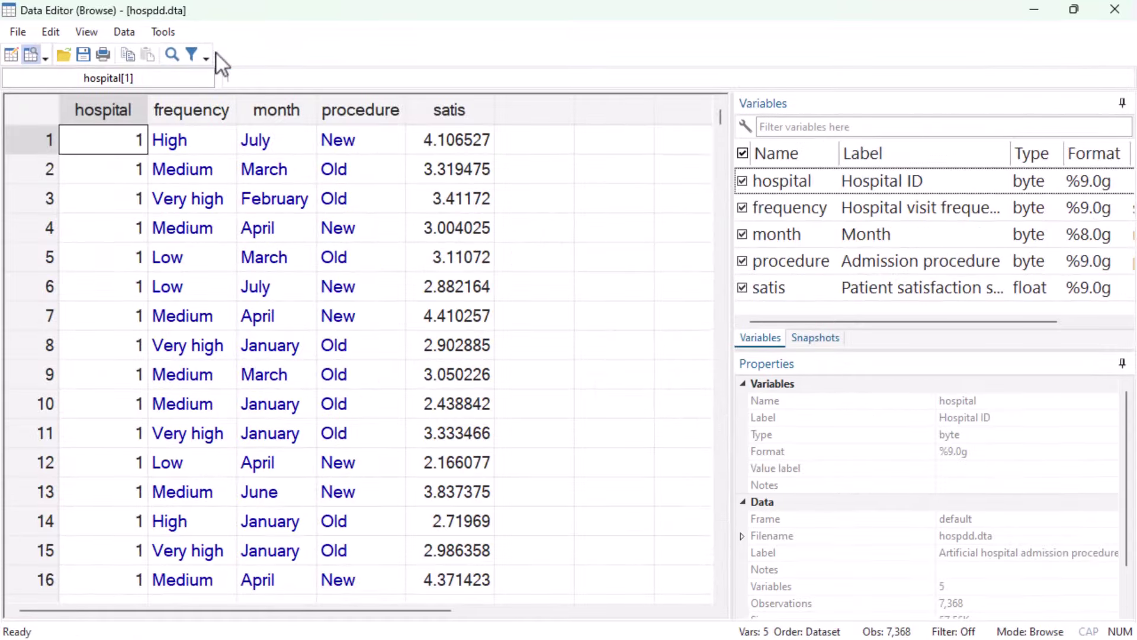
left_click(122, 108)
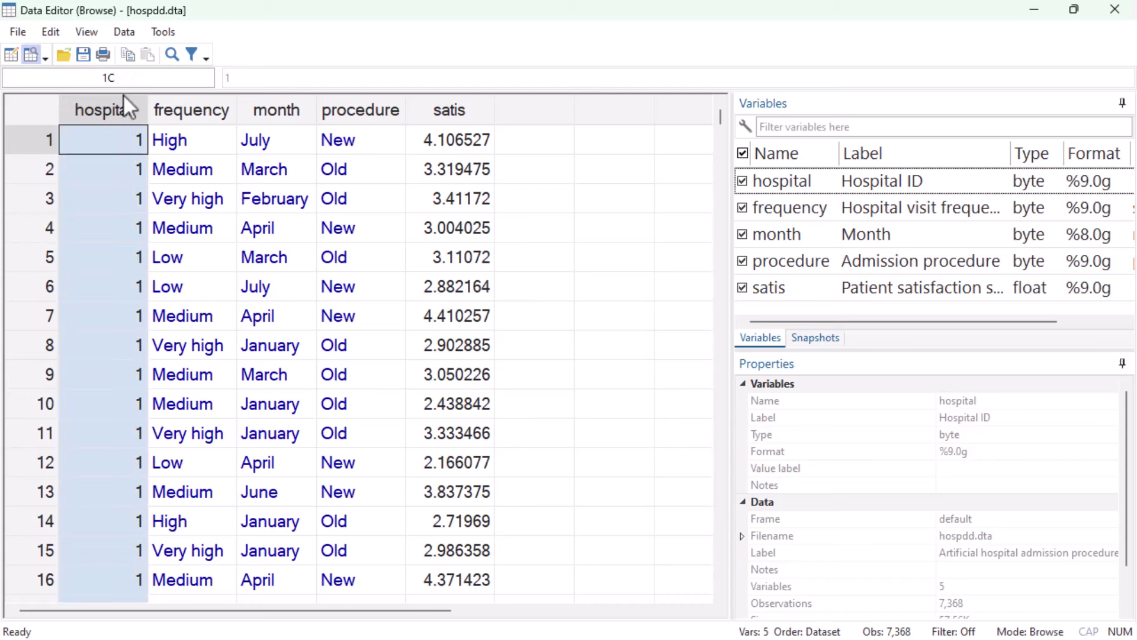
left_click(308, 112)
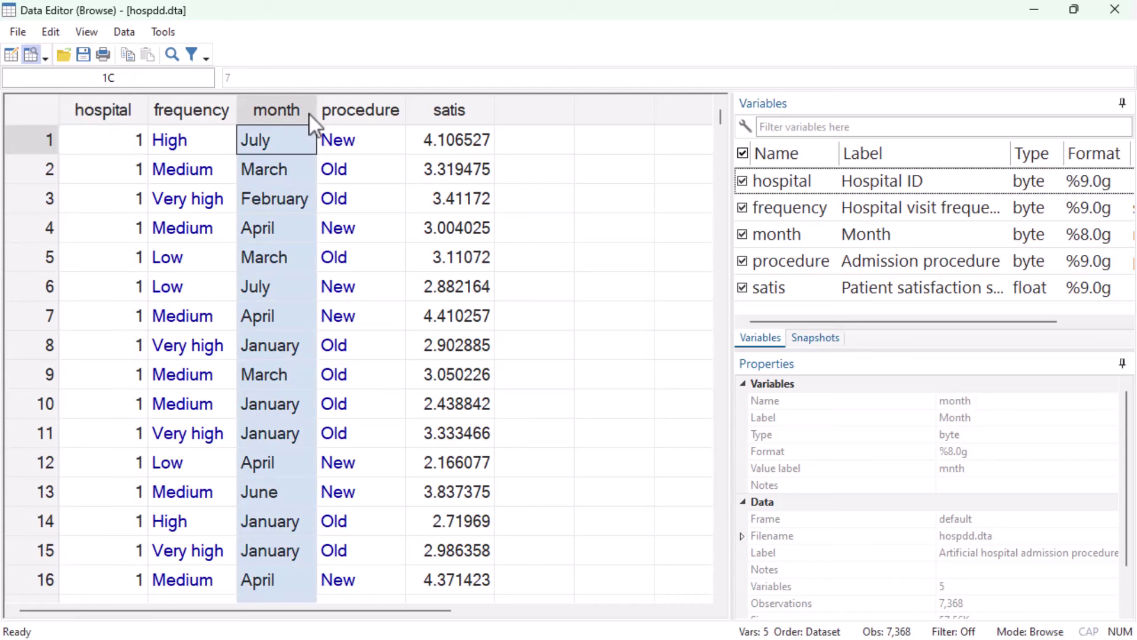
left_click(400, 108)
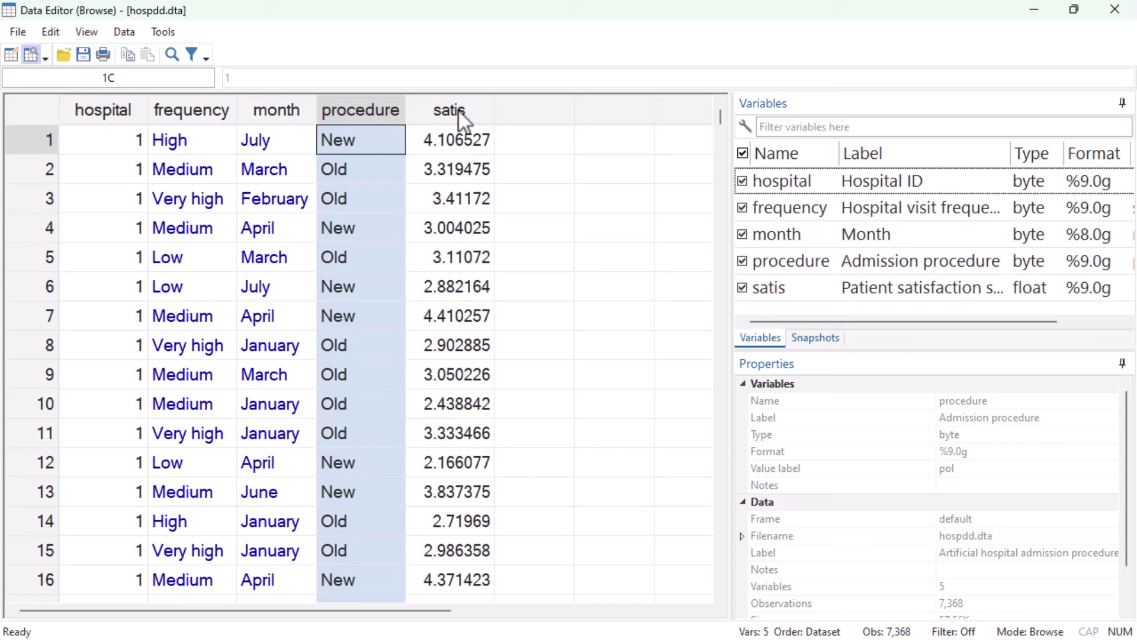
left_click(486, 109)
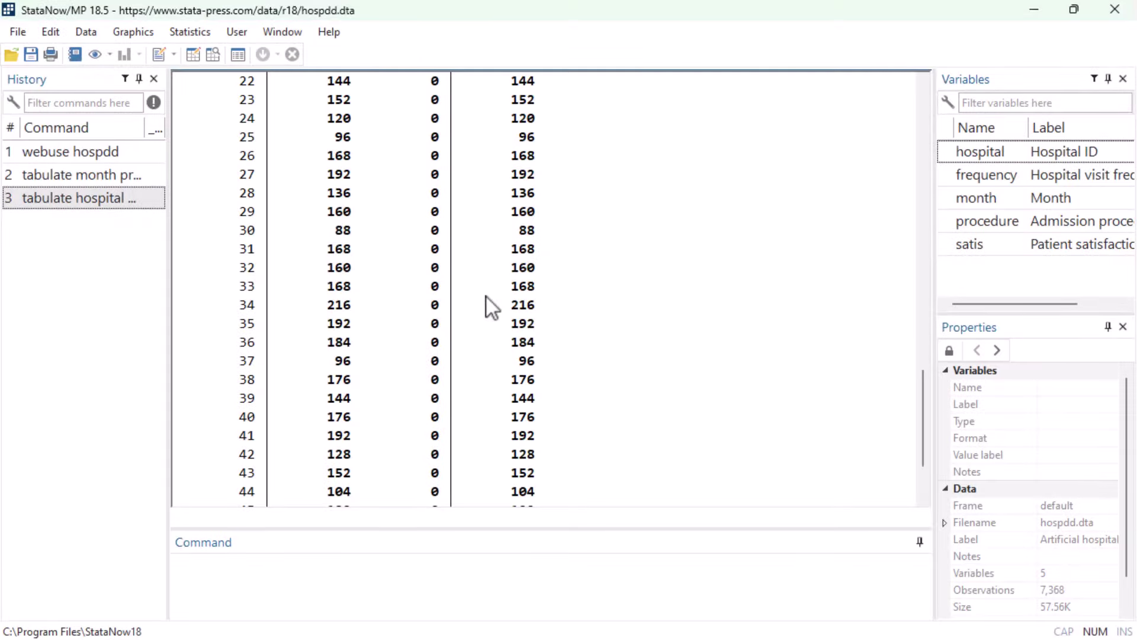
Open the DID dialog via Statistics > Causal inference/treatment effects > Continuous outcomes > Difference in differences.
left_click(167, 33)
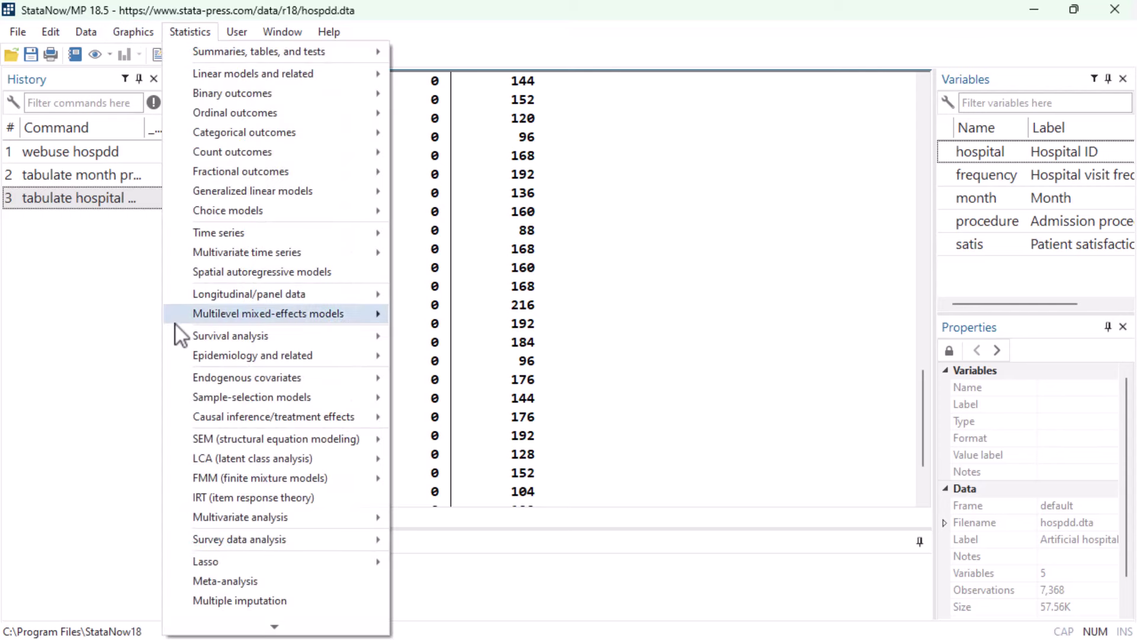
mouse_move(173, 422)
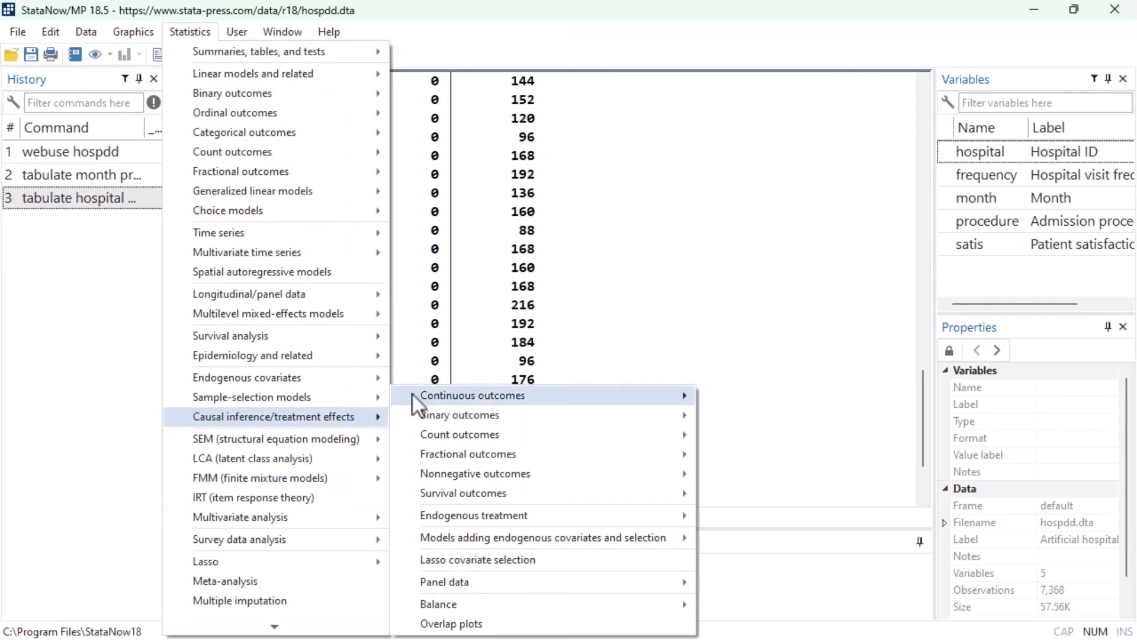
mouse_move(413, 395)
mouse_move(716, 584)
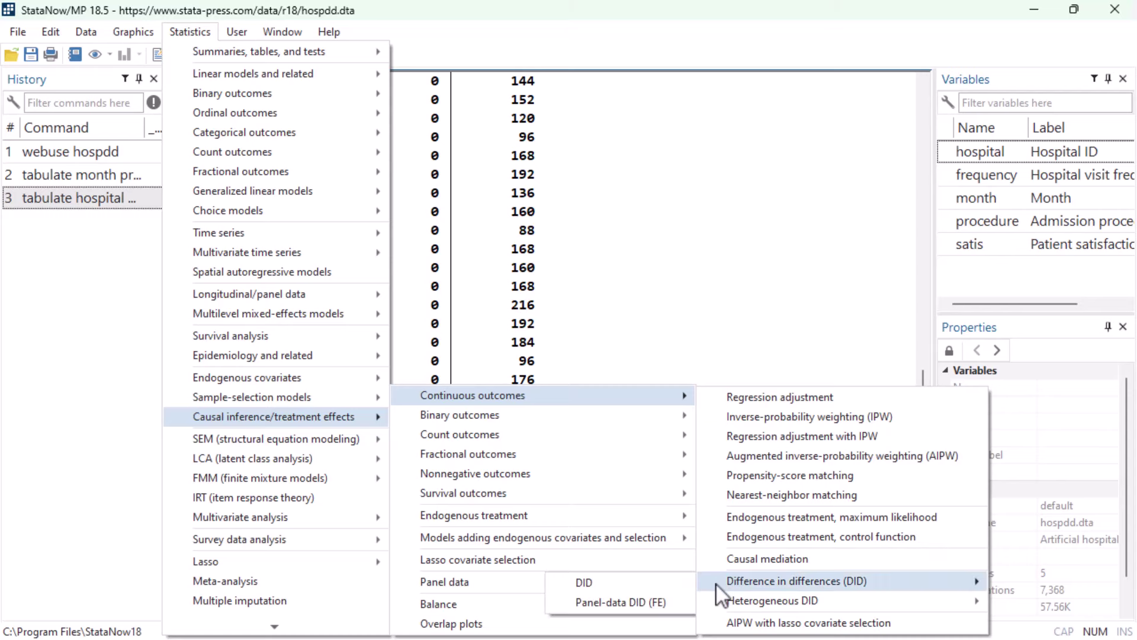
left_click(662, 584)
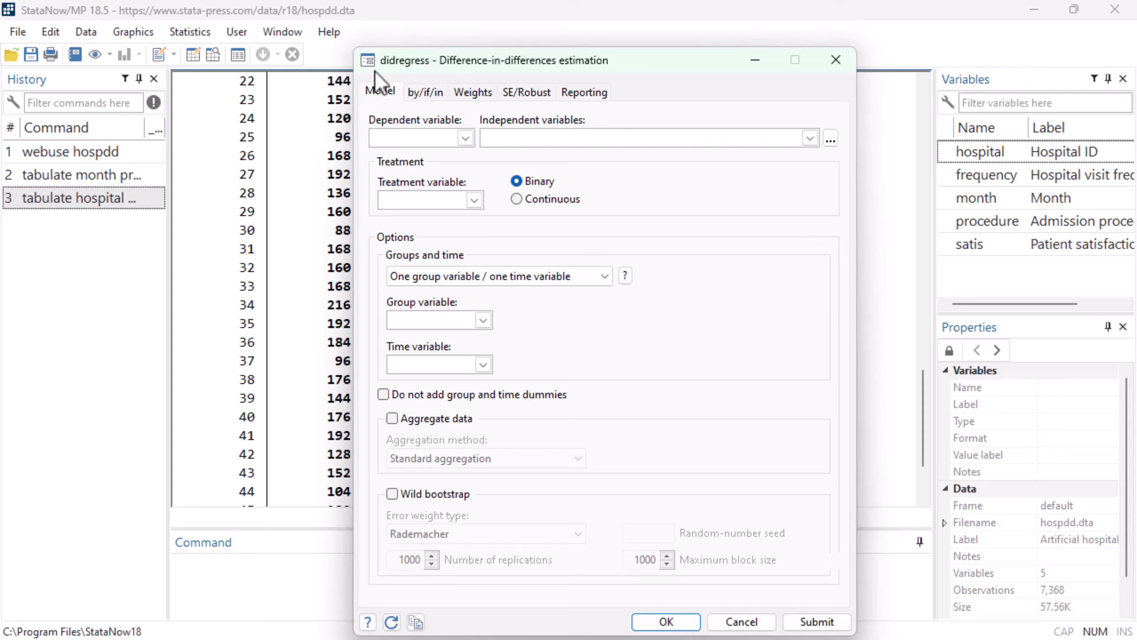
Set satis as outcome, procedure as treatment, hospital as group and month as time, then submit.
left_click(465, 138)
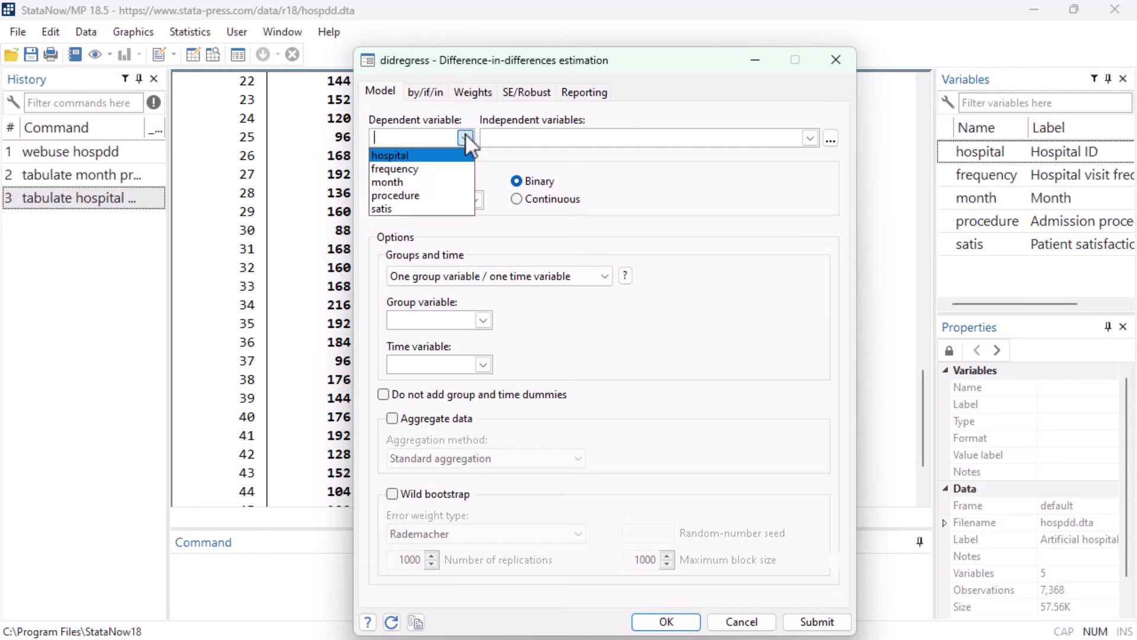
left_click(449, 212)
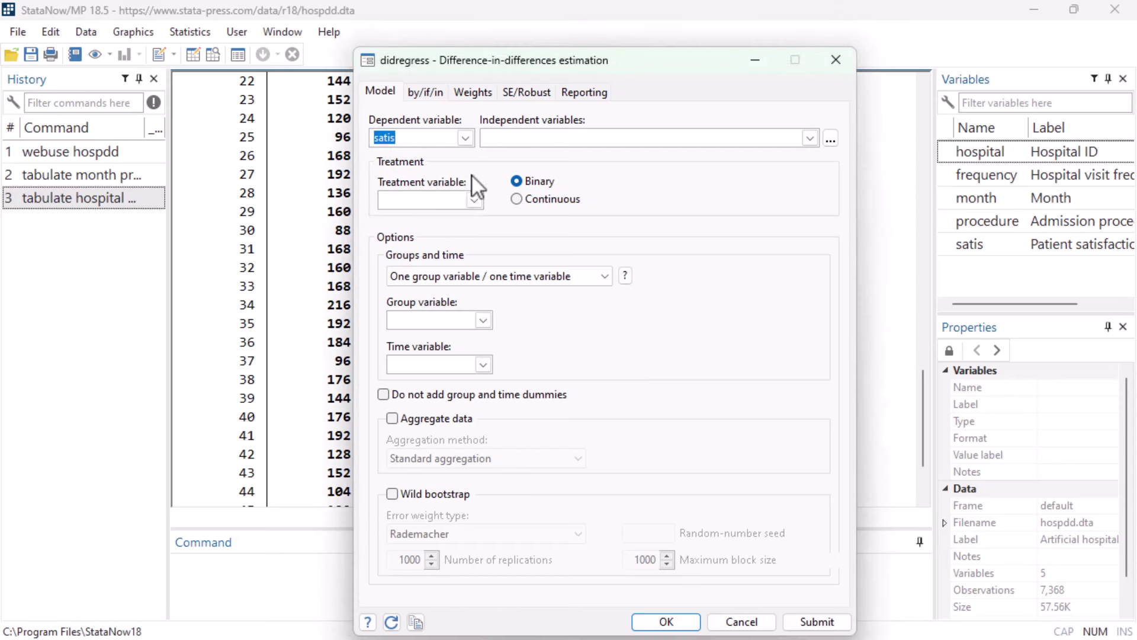
left_click(474, 200)
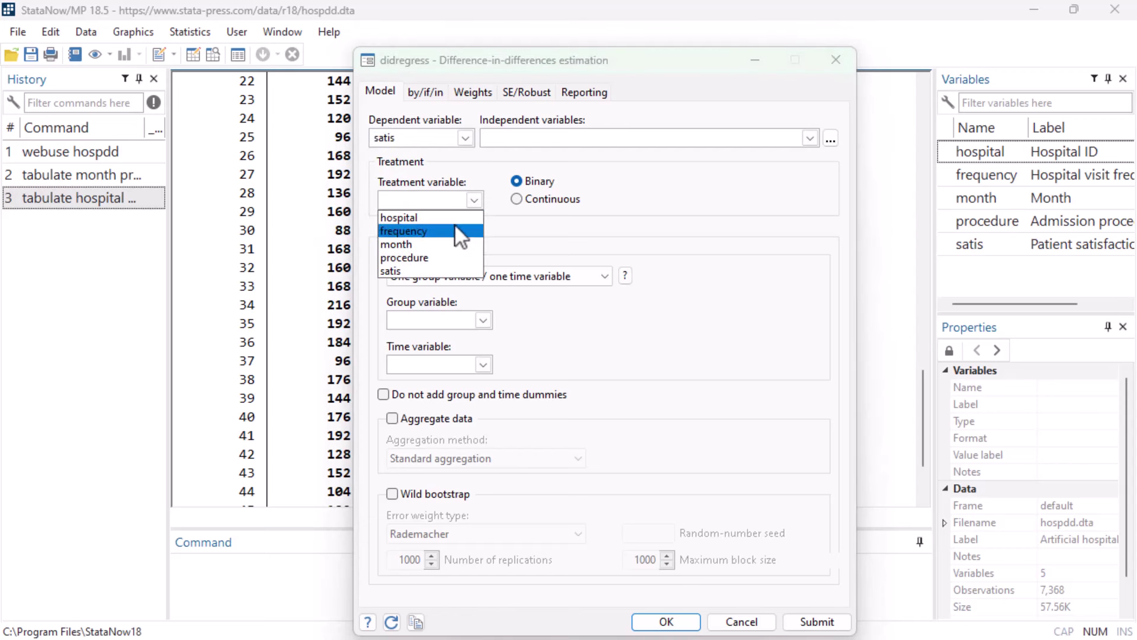
left_click(446, 256)
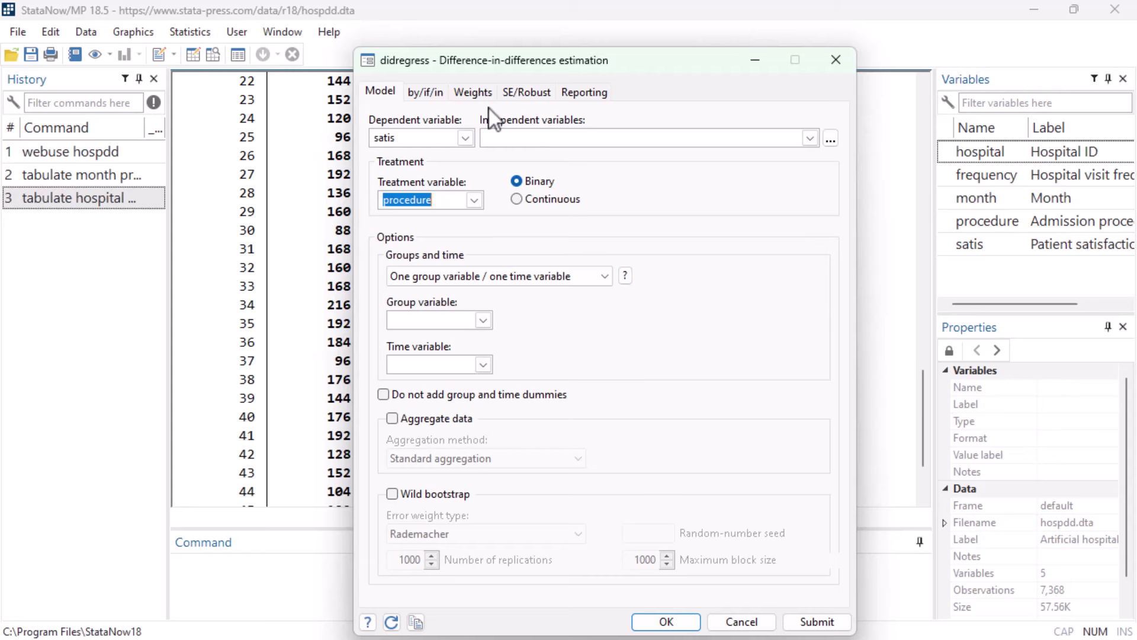
left_click(810, 137)
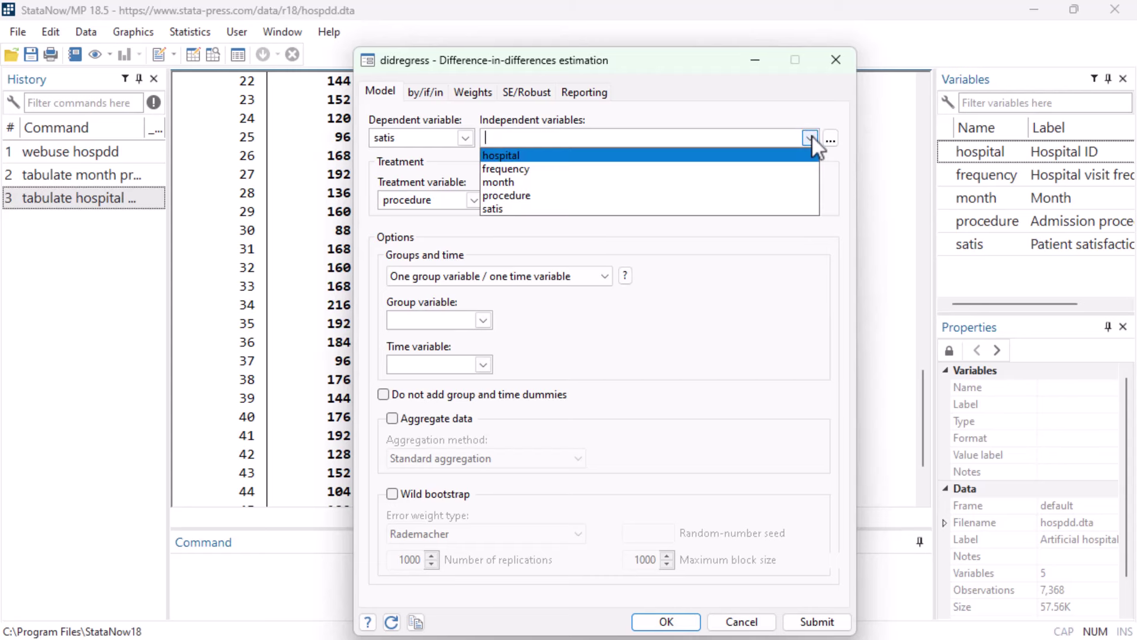
left_click(810, 136)
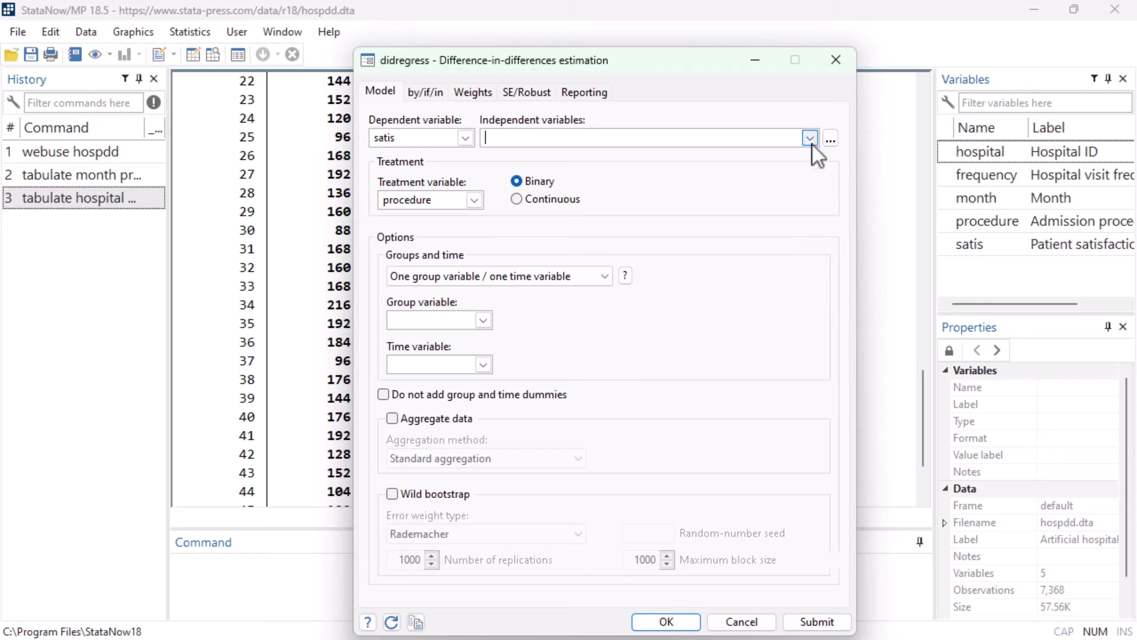
left_click(488, 320)
left_click(449, 337)
left_click(487, 365)
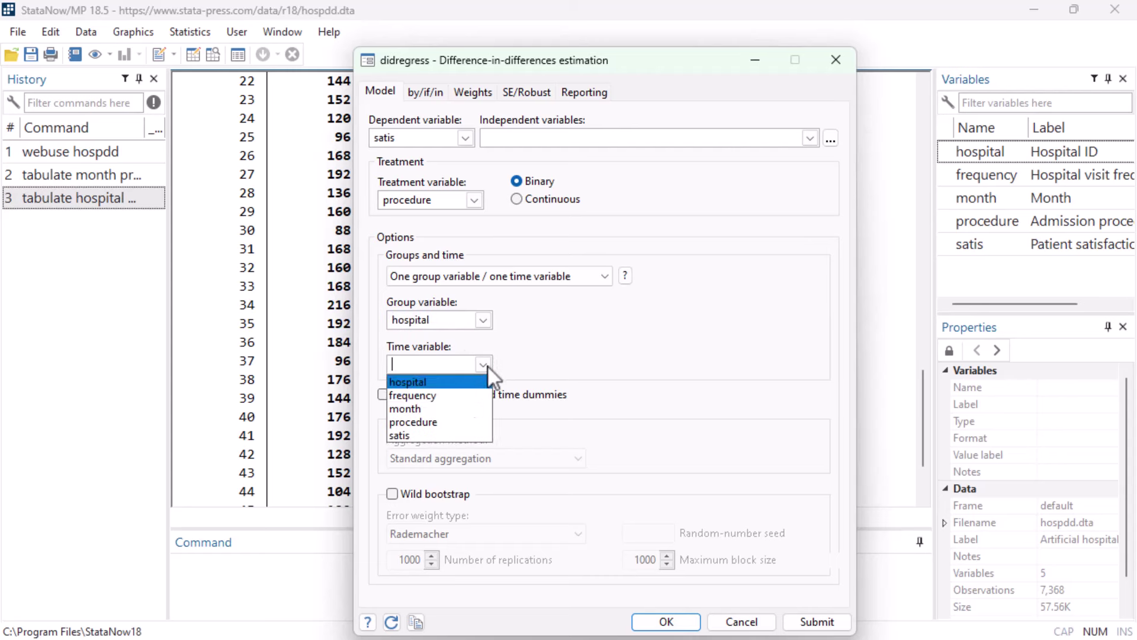
left_click(464, 410)
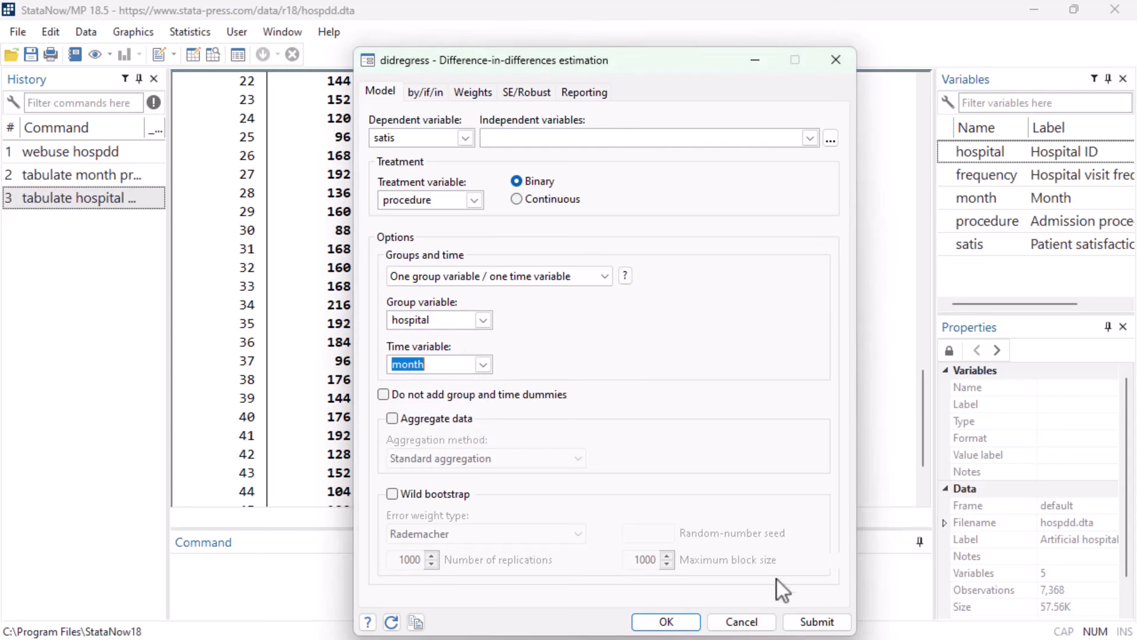
left_click(816, 621)
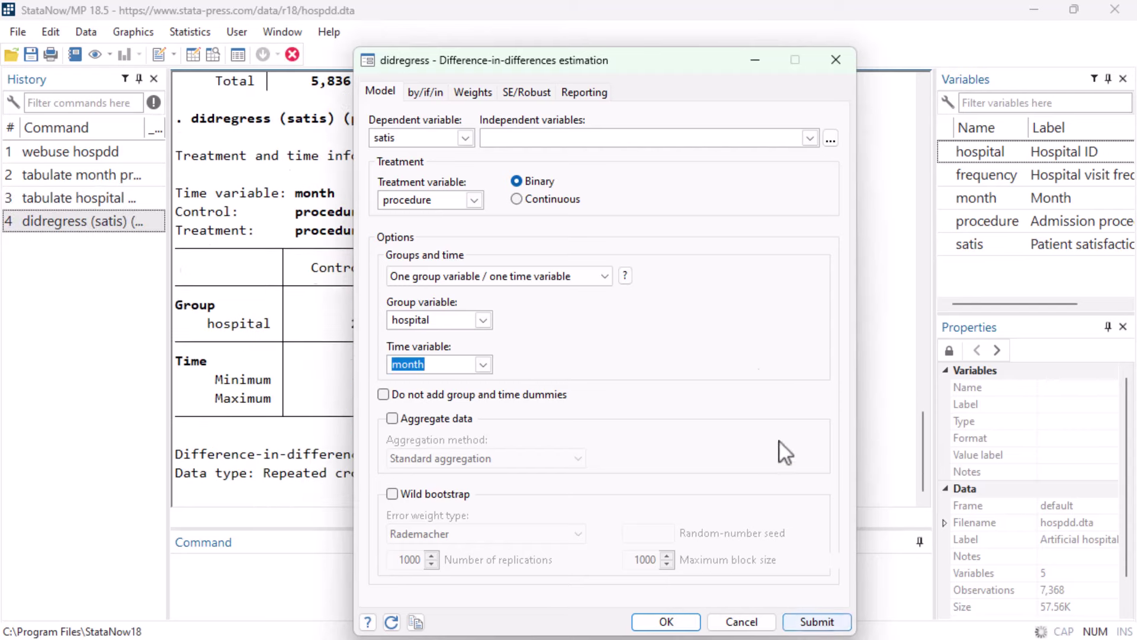
Close the didregress dialog and highlight the procedure treatment and group(hospital) time(month) options.
left_click_drag(500, 63, 774, 41)
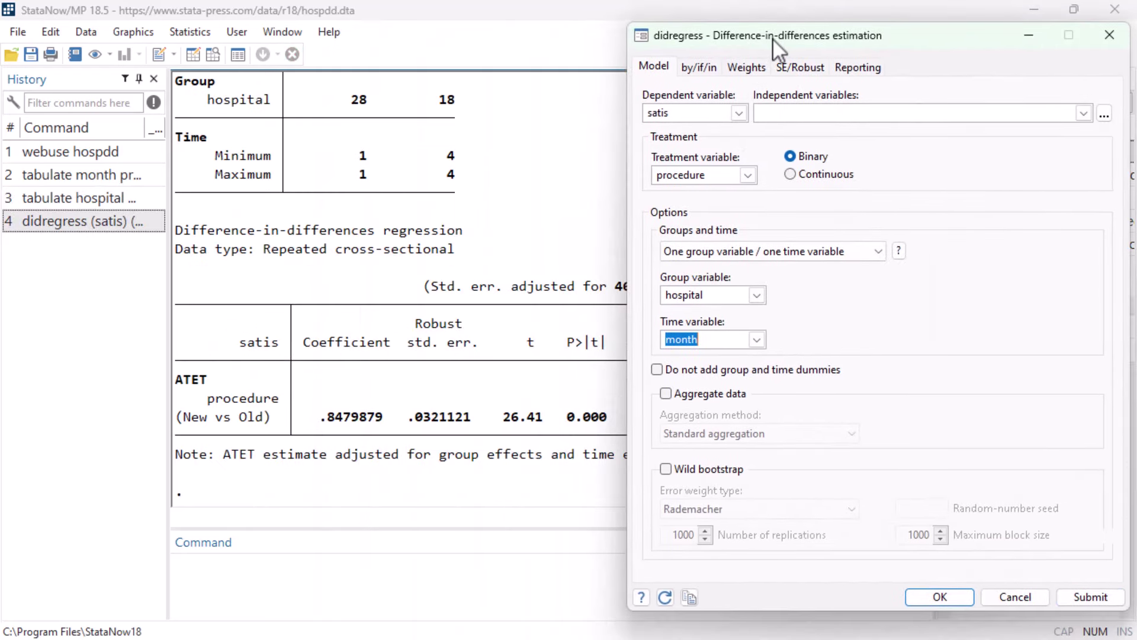
key("Escape")
scroll(428, 219, "up", 6)
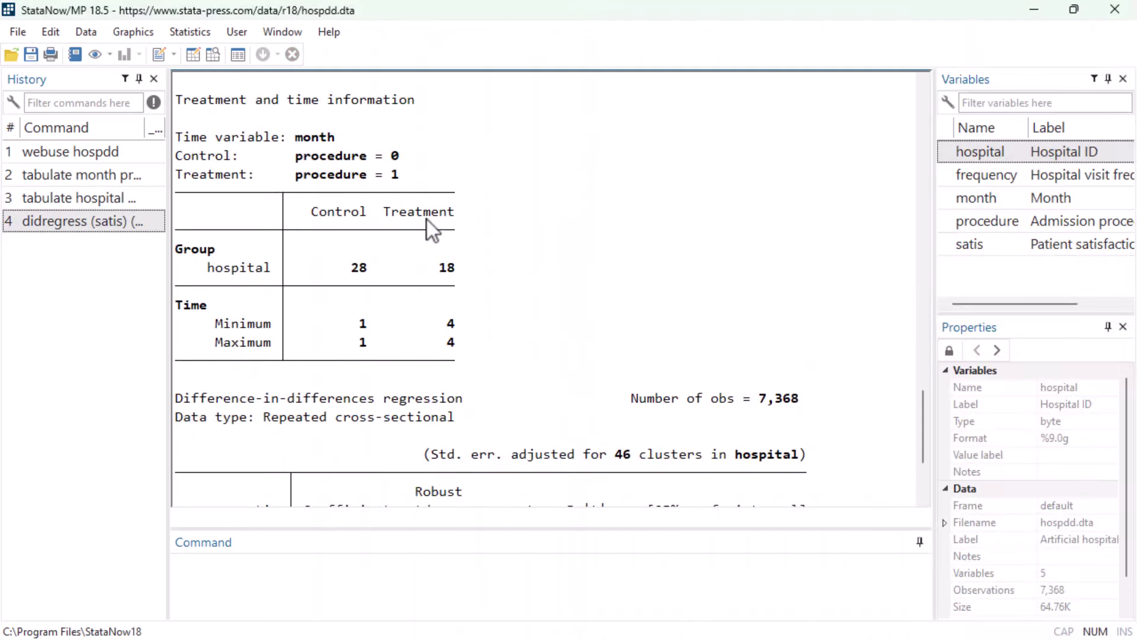
left_click_drag(193, 230, 390, 233)
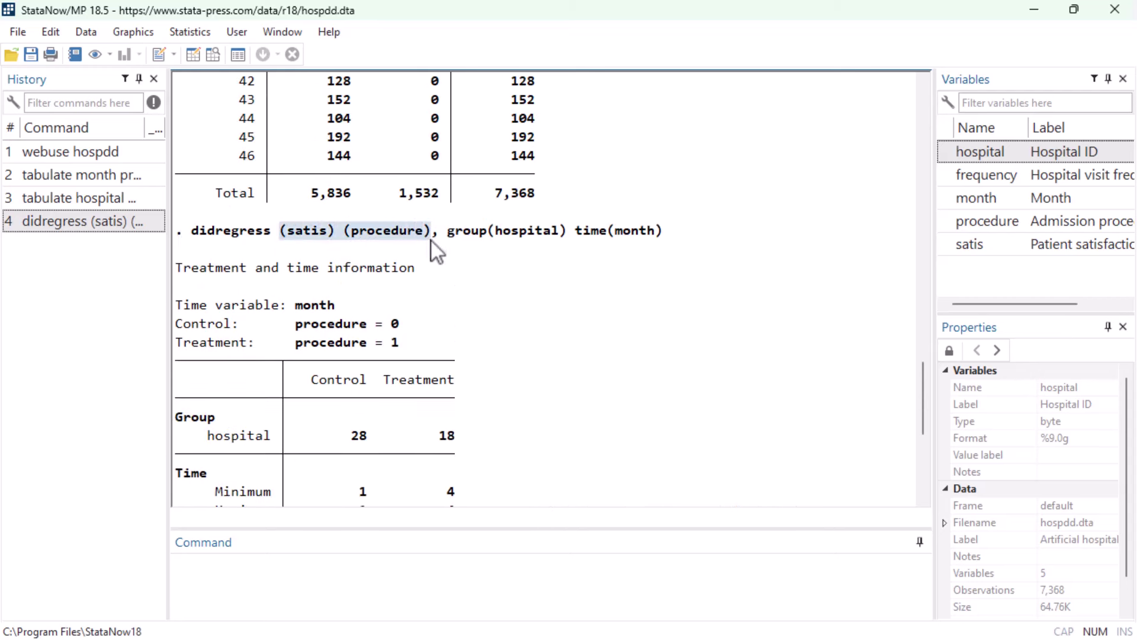
left_click(336, 233)
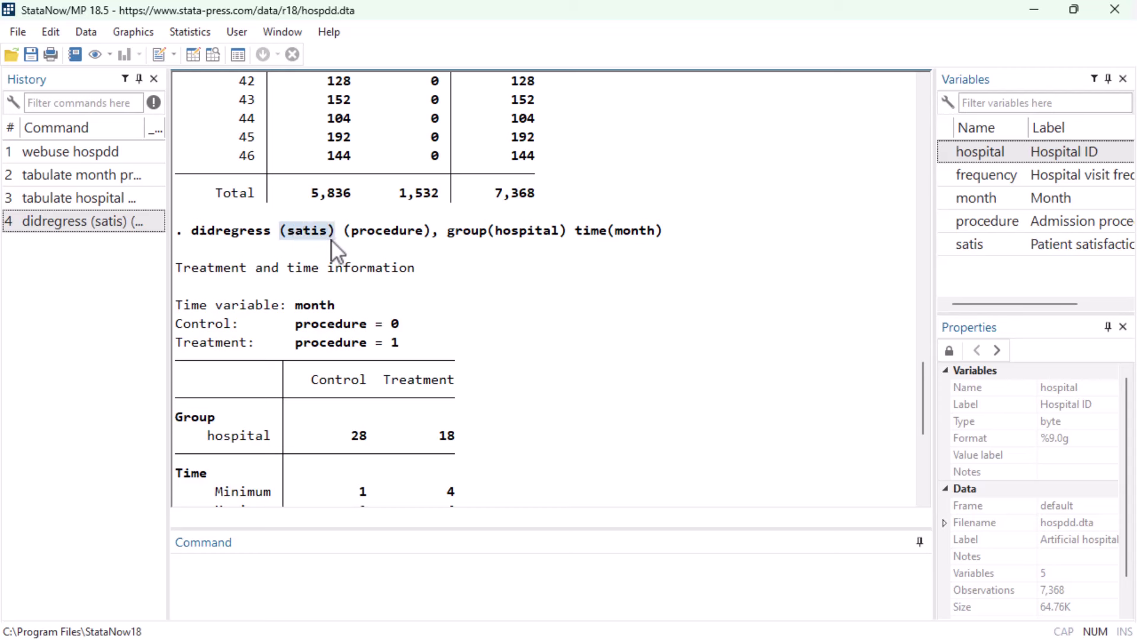
left_click_drag(344, 234, 390, 237)
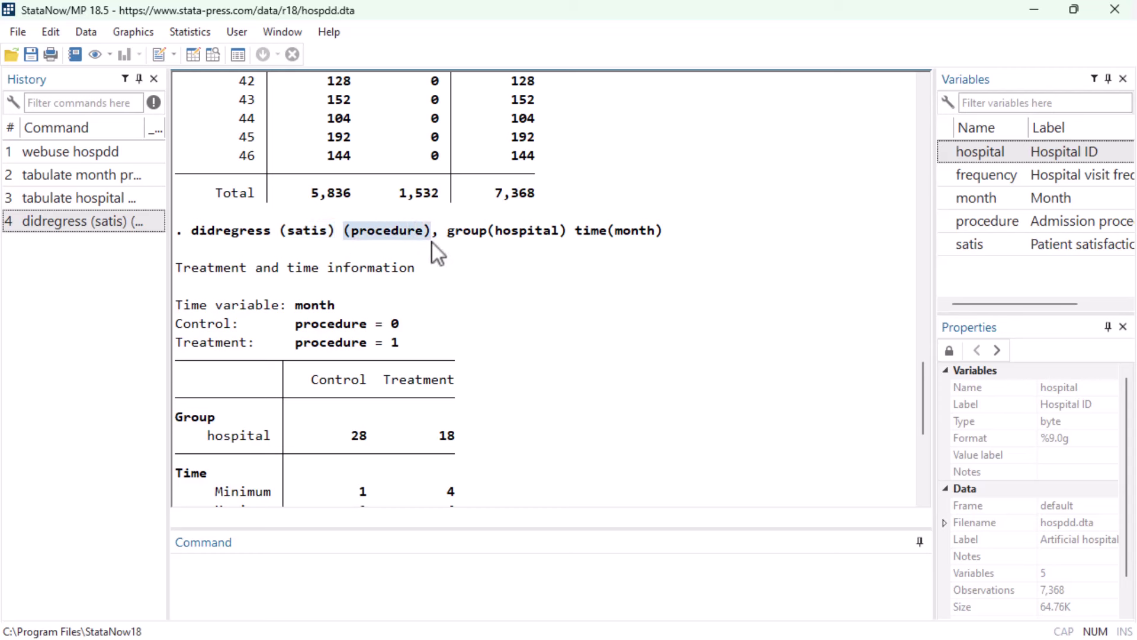
left_click_drag(447, 234, 603, 233)
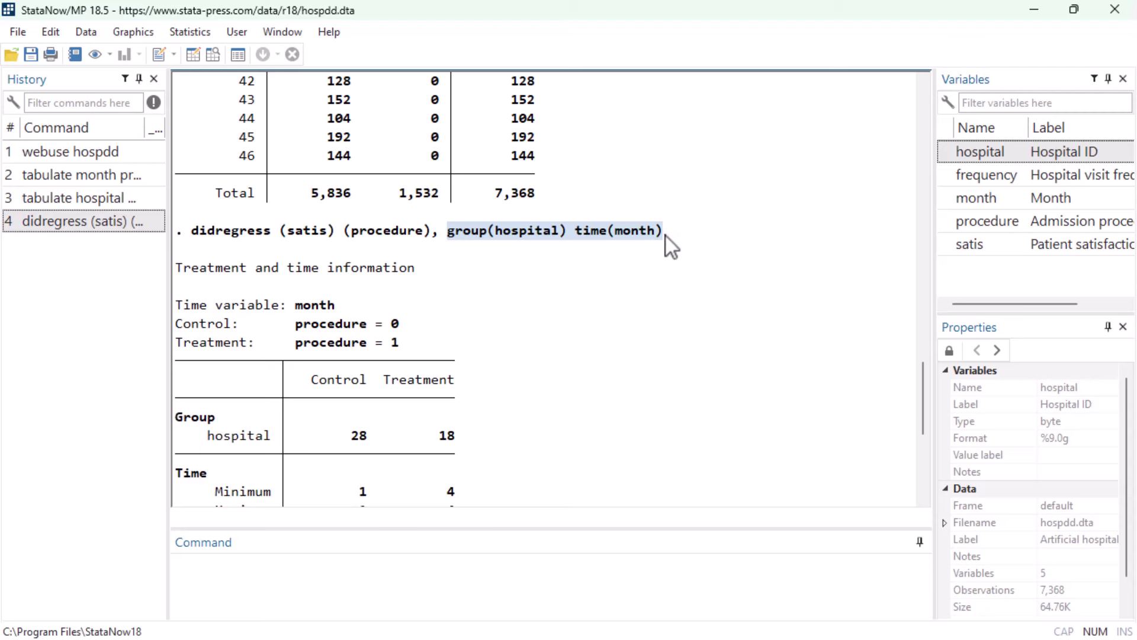
scroll(666, 240, "down", 3)
left_click_drag(176, 98, 378, 107)
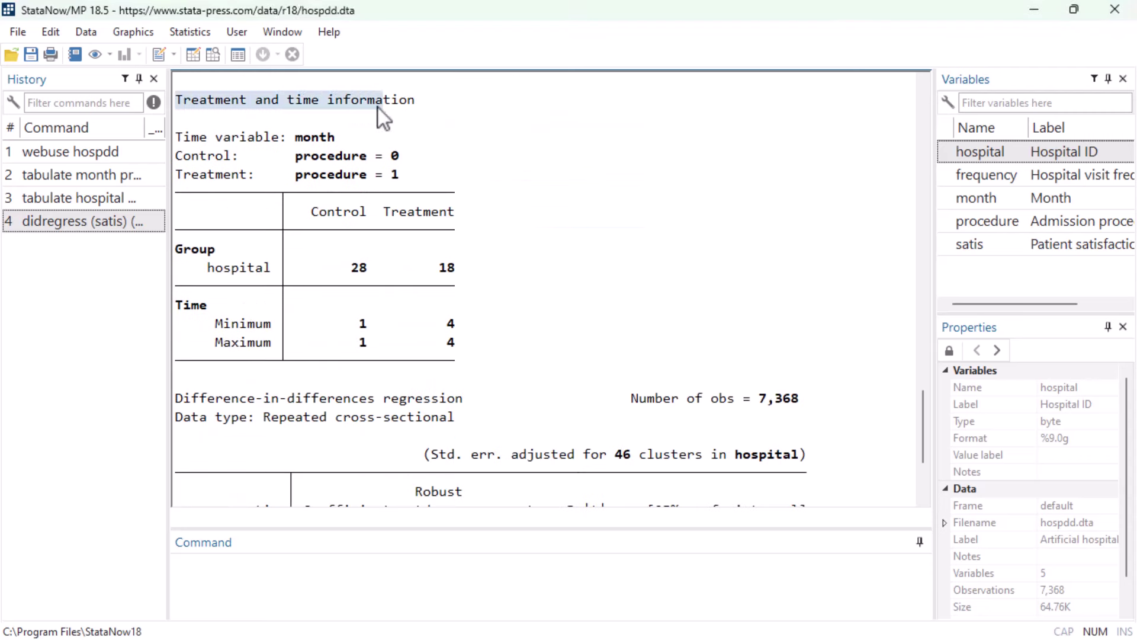
left_click(435, 109)
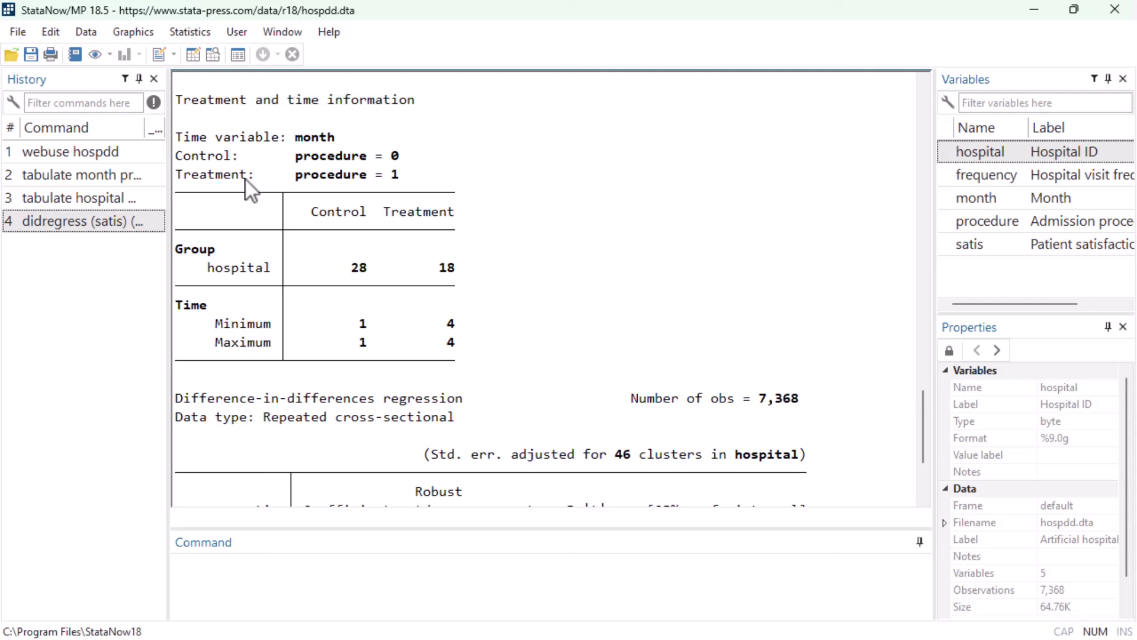
left_click_drag(184, 262, 463, 271)
left_click_drag(334, 265, 475, 272)
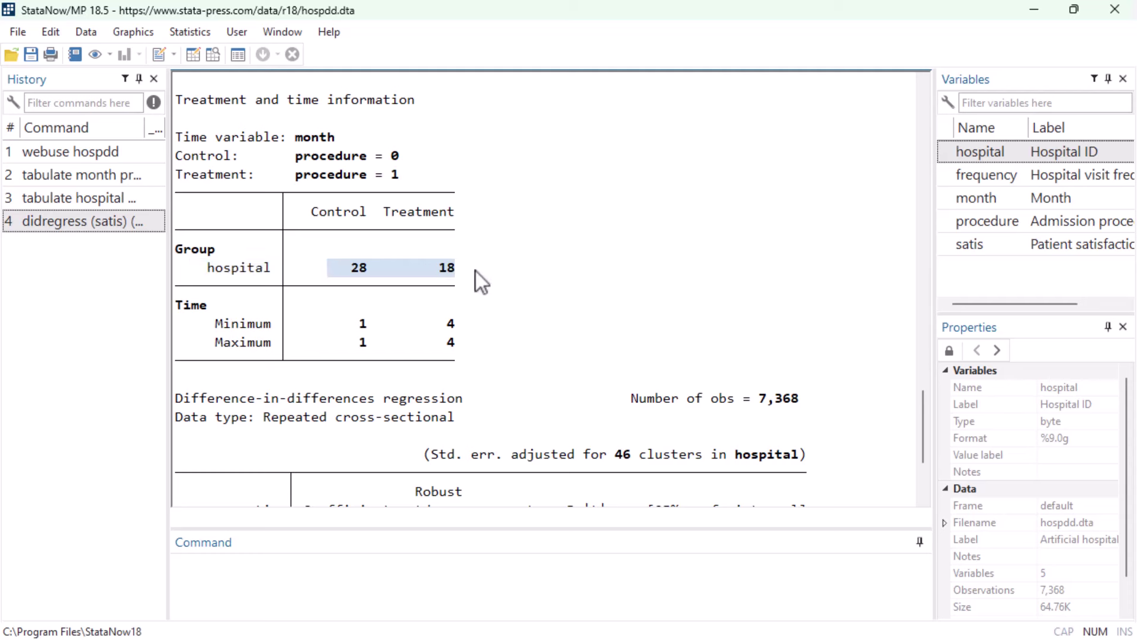
left_click(475, 272)
left_click_drag(208, 325, 269, 346)
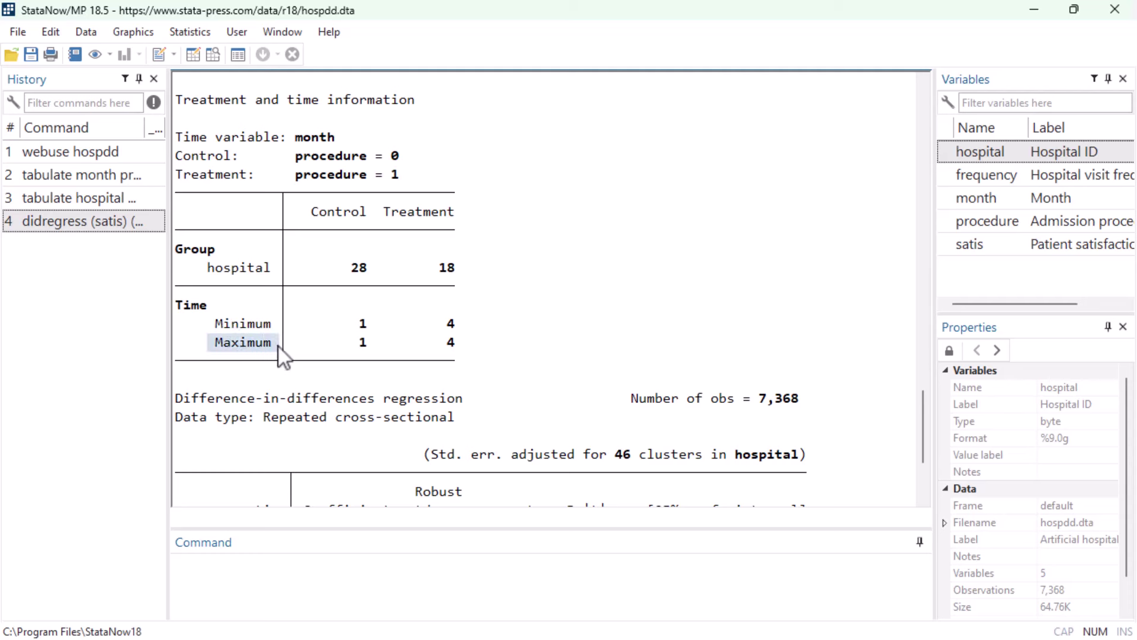
left_click(314, 213)
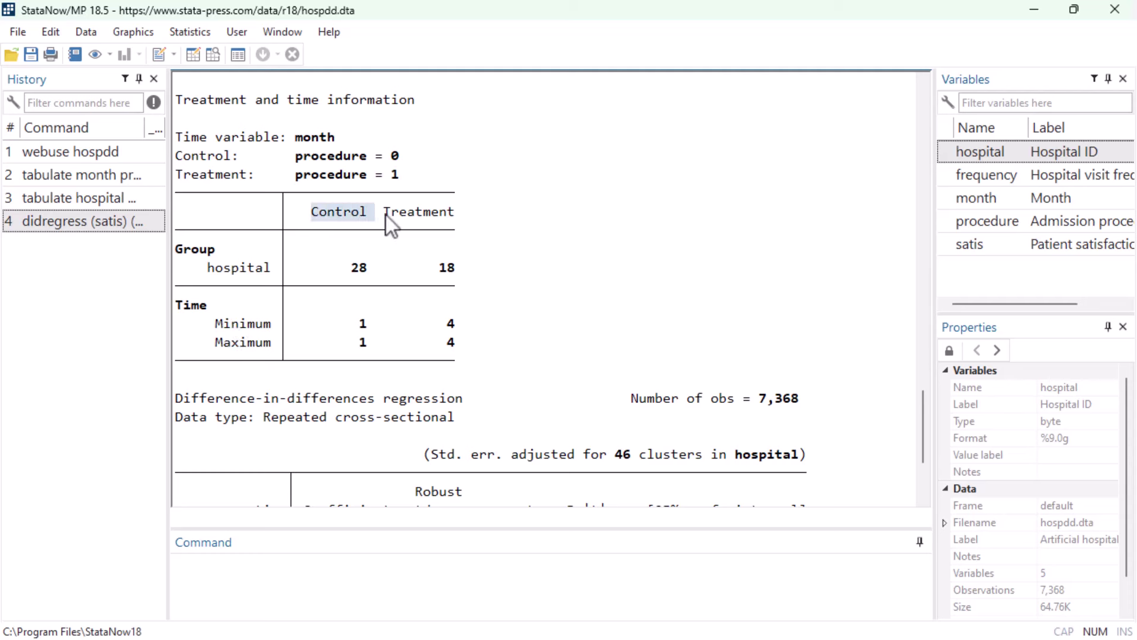
left_click_drag(385, 216, 450, 215)
left_click(468, 215)
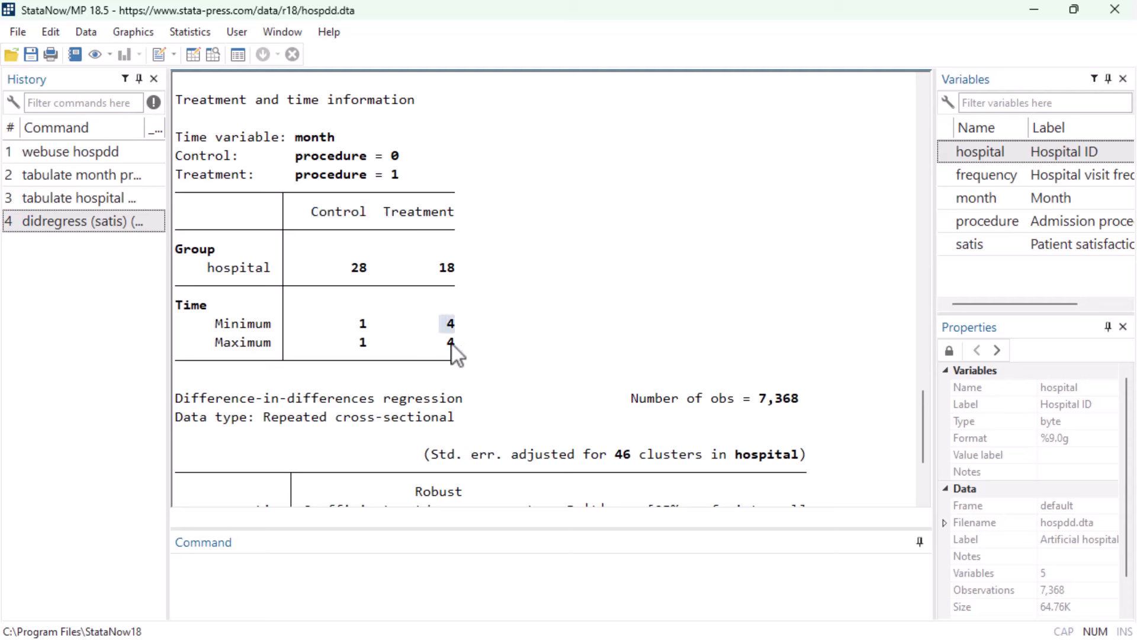
left_click(443, 321)
scroll(467, 343, "down", 3)
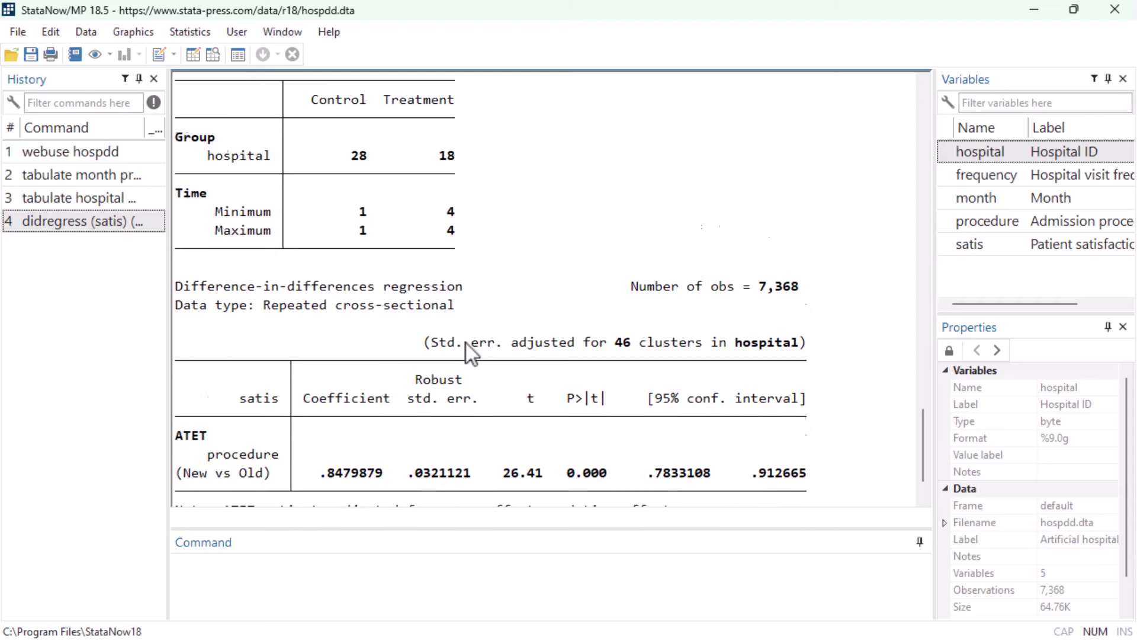
left_click_drag(181, 236, 484, 236)
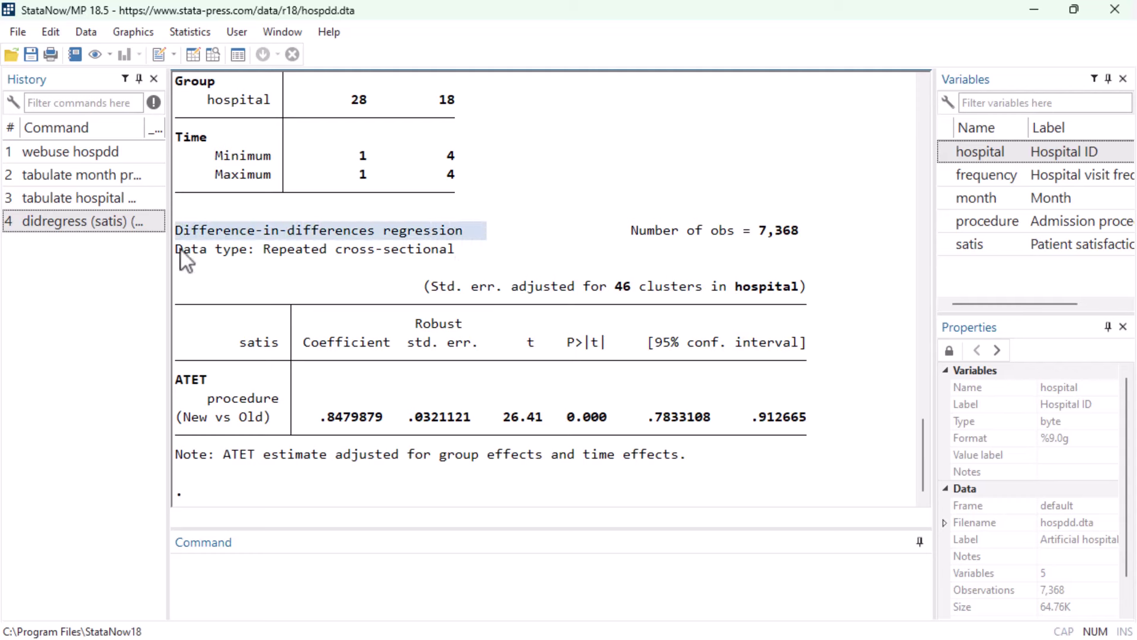
left_click_drag(178, 252, 478, 254)
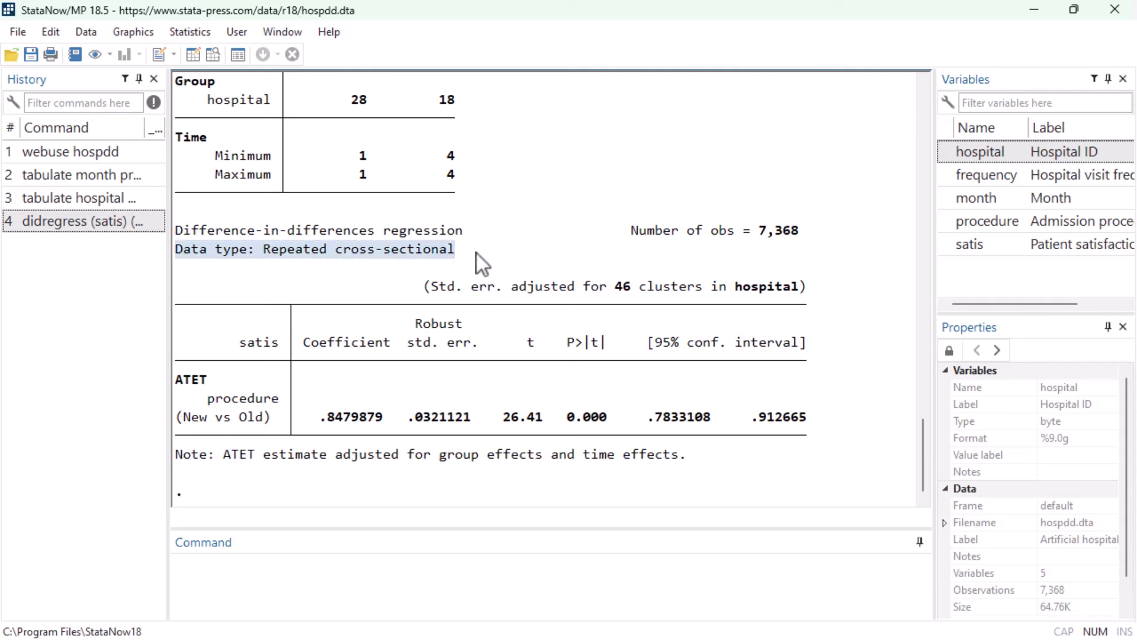
left_click_drag(180, 378, 226, 379)
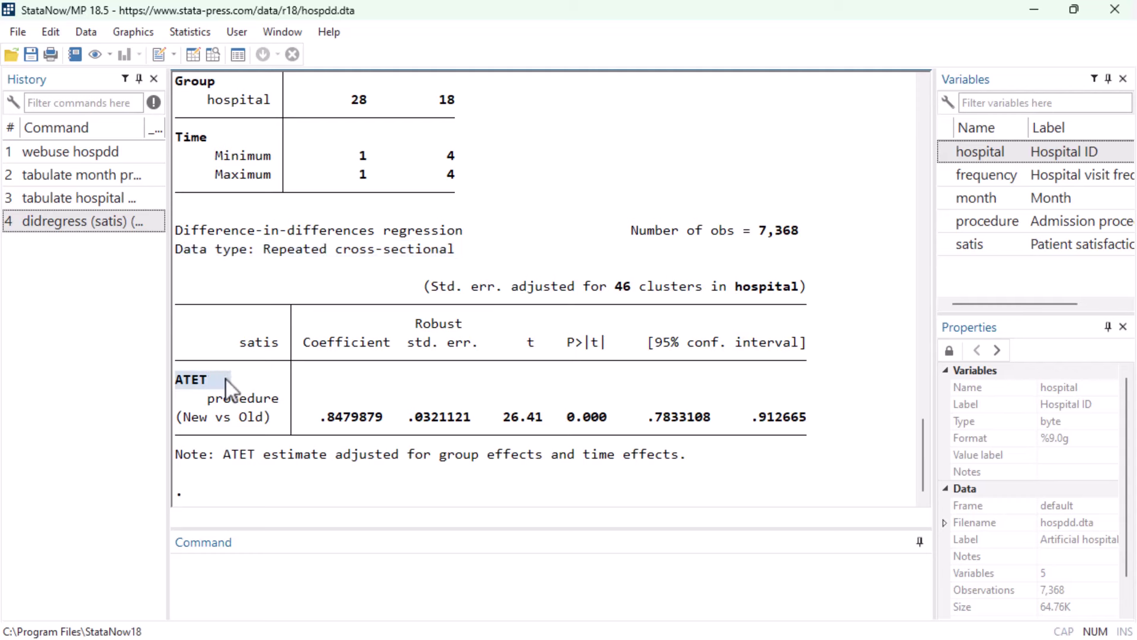
left_click_drag(312, 419, 375, 421)
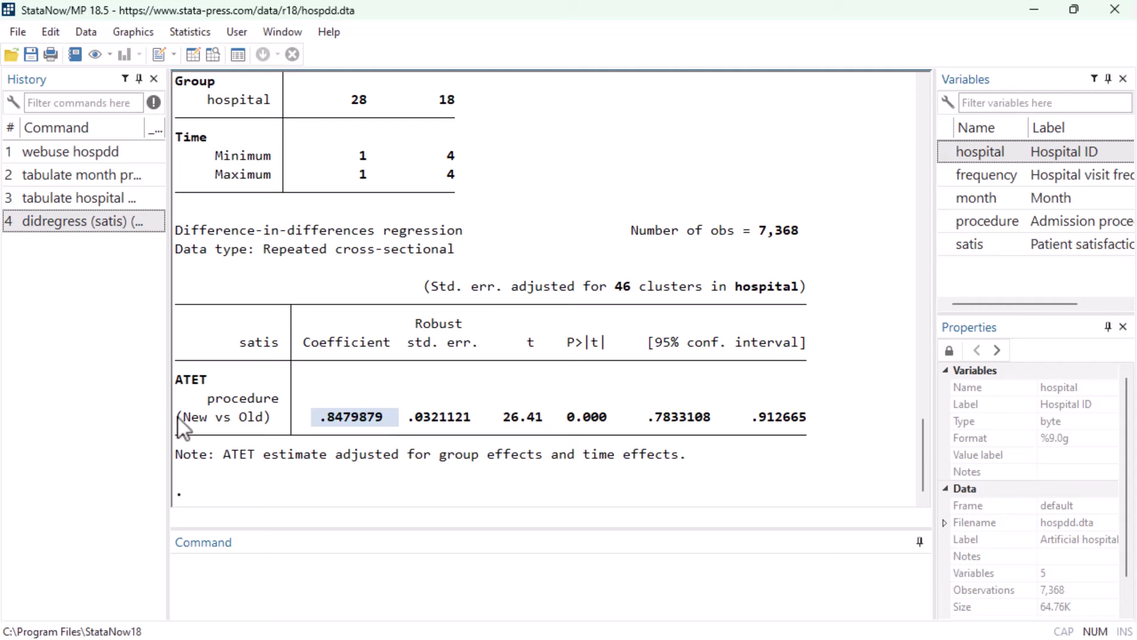
left_click_drag(178, 418, 359, 426)
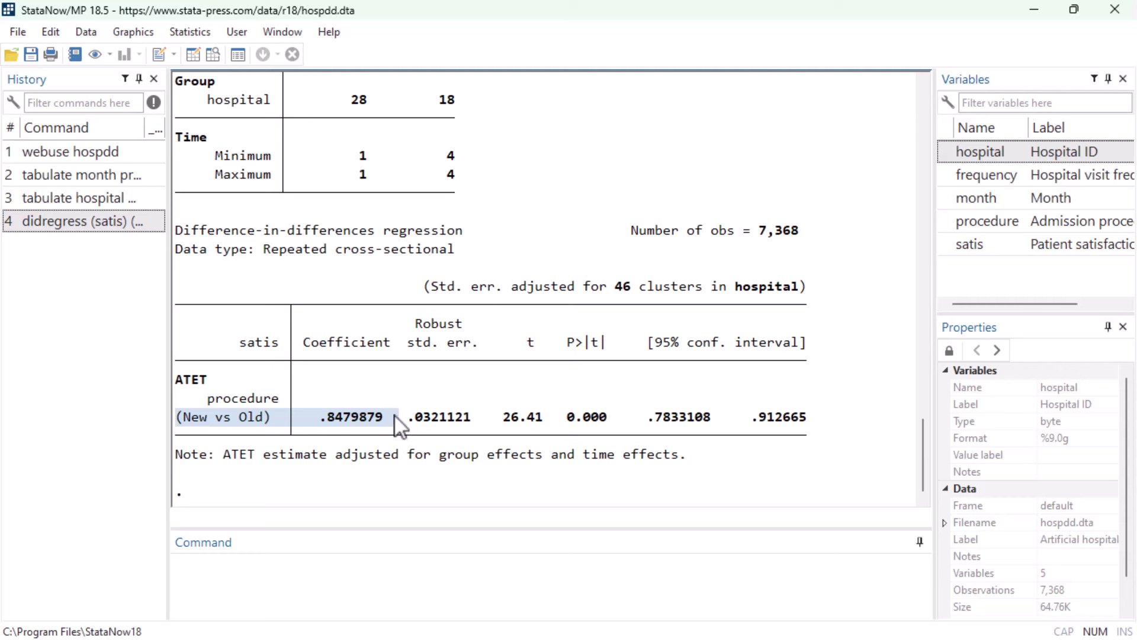
left_click(396, 418)
left_click_drag(395, 416, 468, 419)
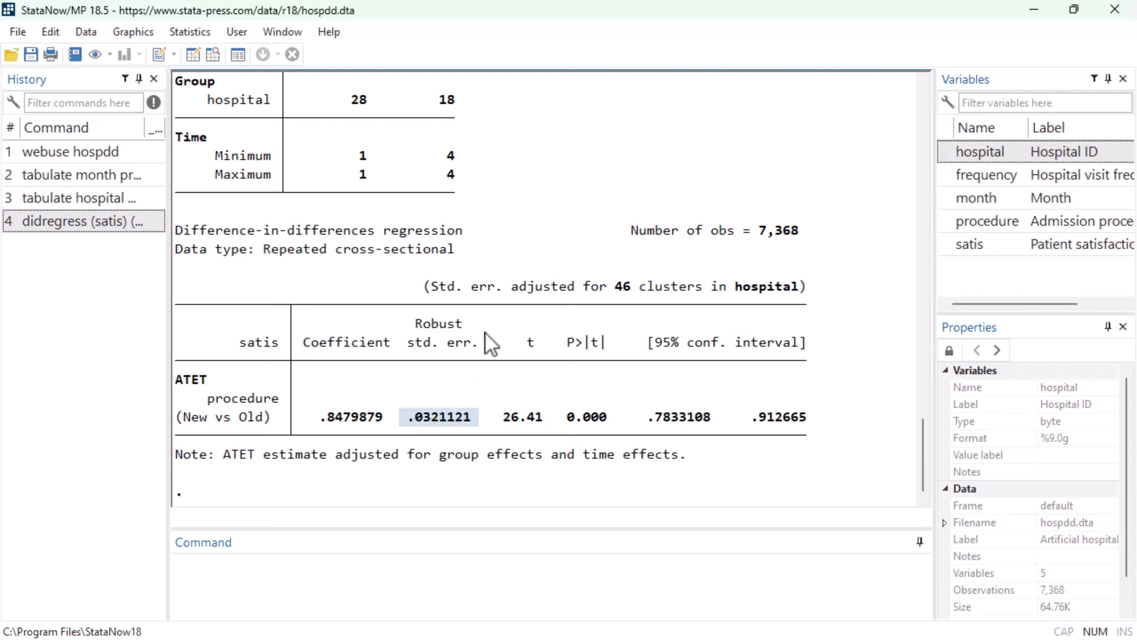
left_click_drag(498, 417, 616, 418)
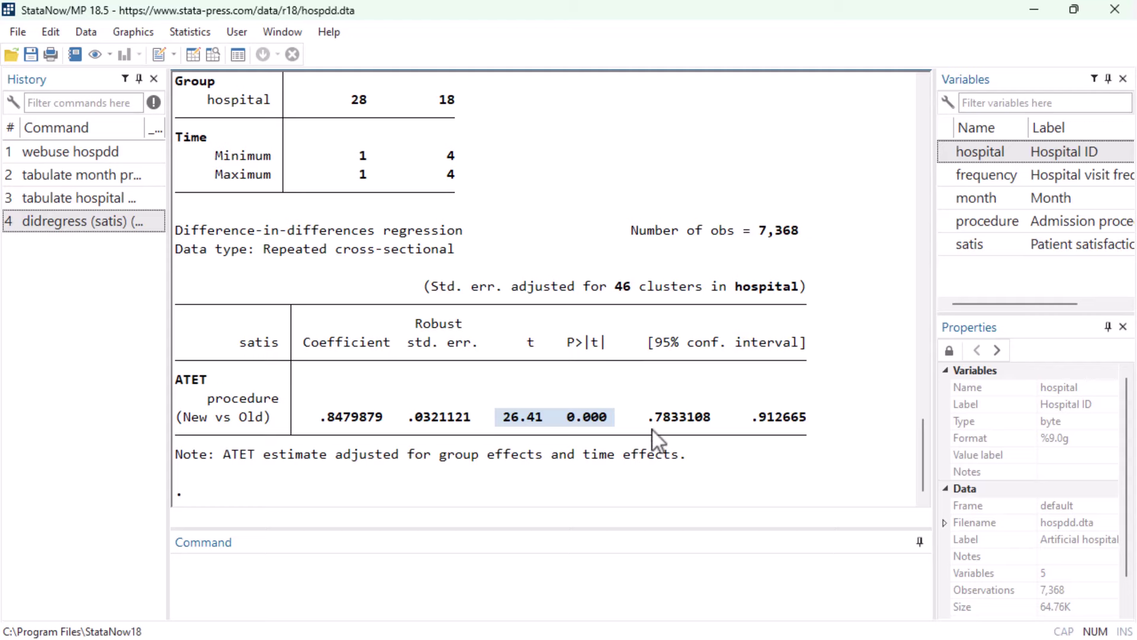
left_click_drag(647, 418, 812, 418)
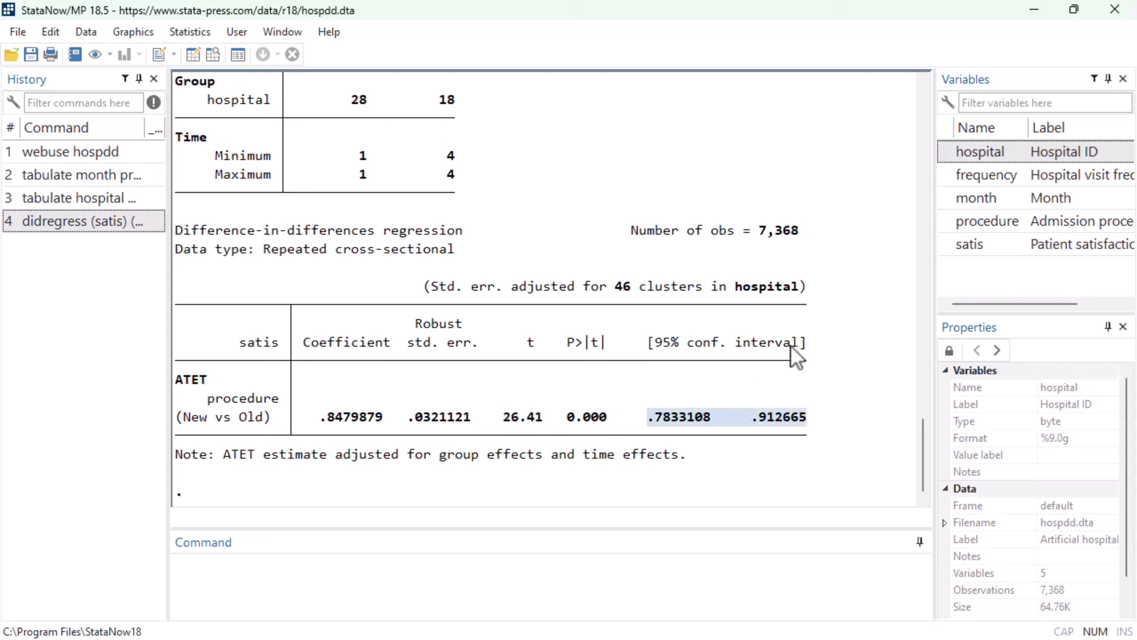
key("alt+Tab")
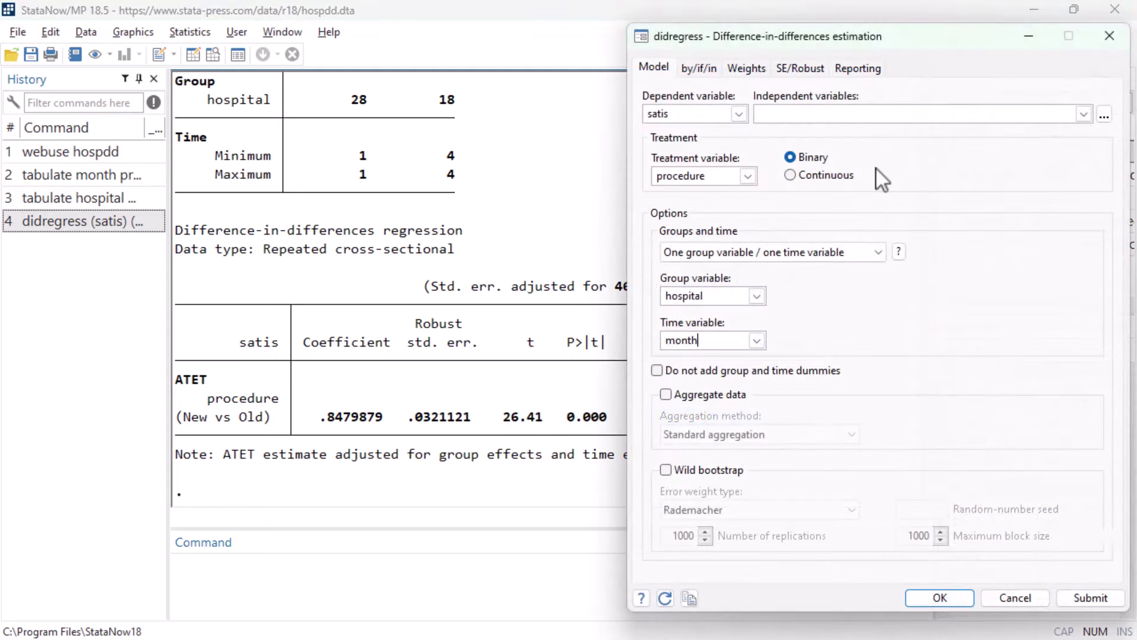
left_click(713, 69)
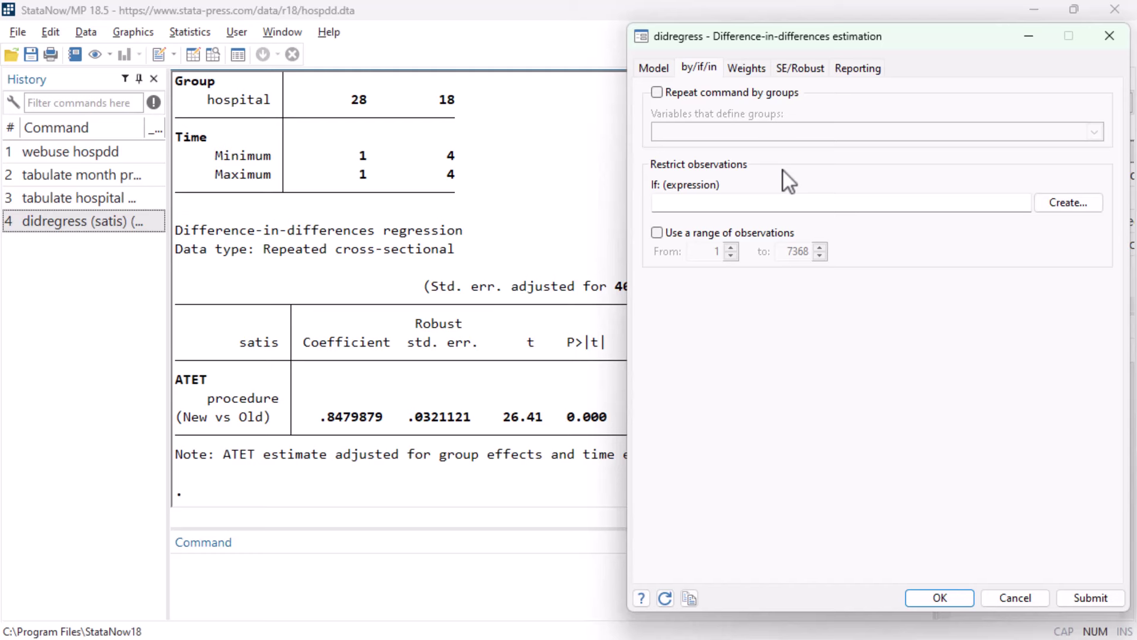
left_click(762, 71)
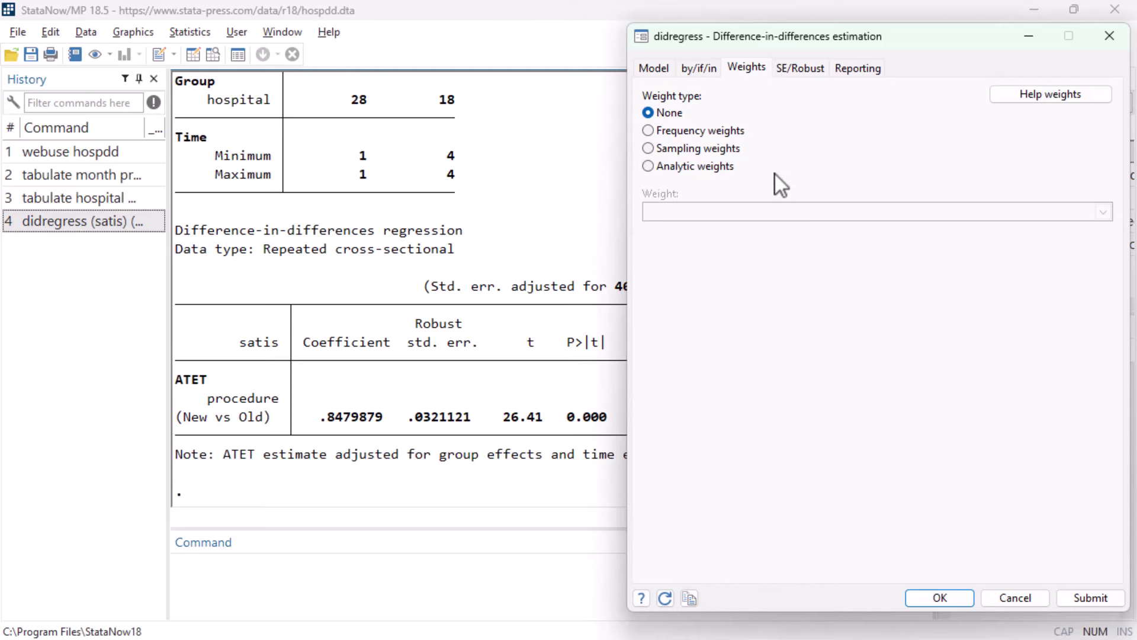
left_click(810, 71)
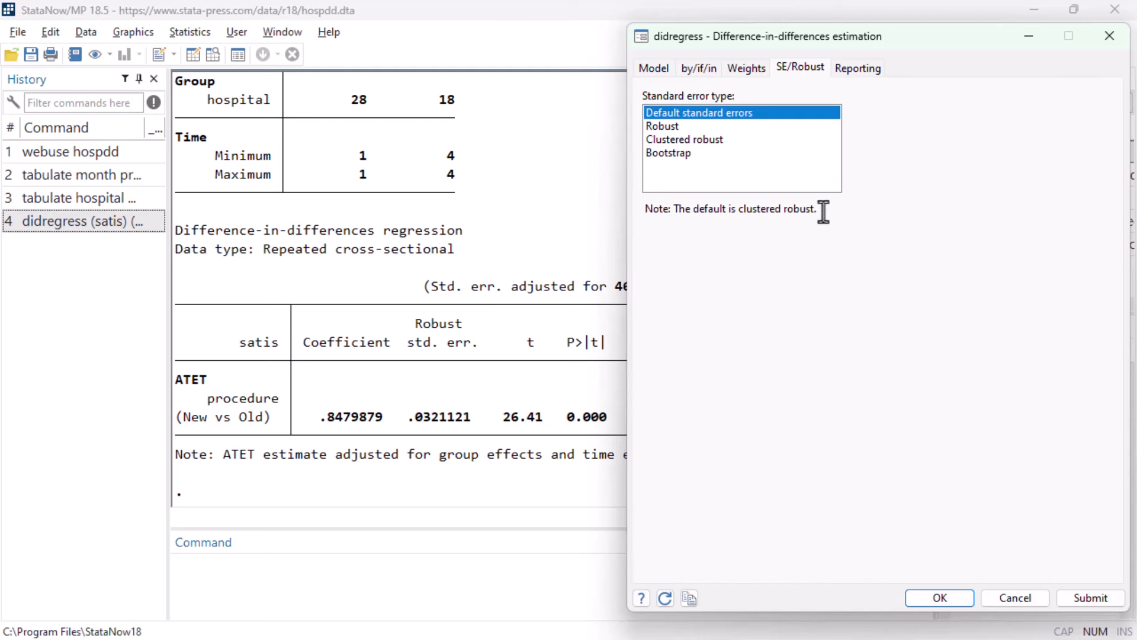
left_click(690, 127)
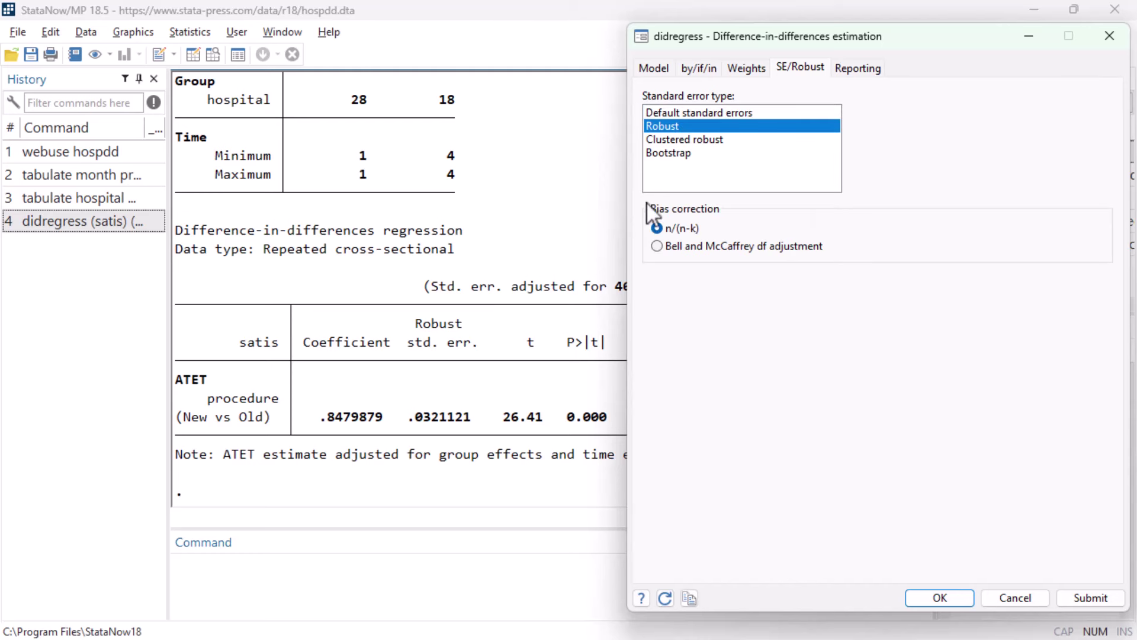
left_click(699, 153)
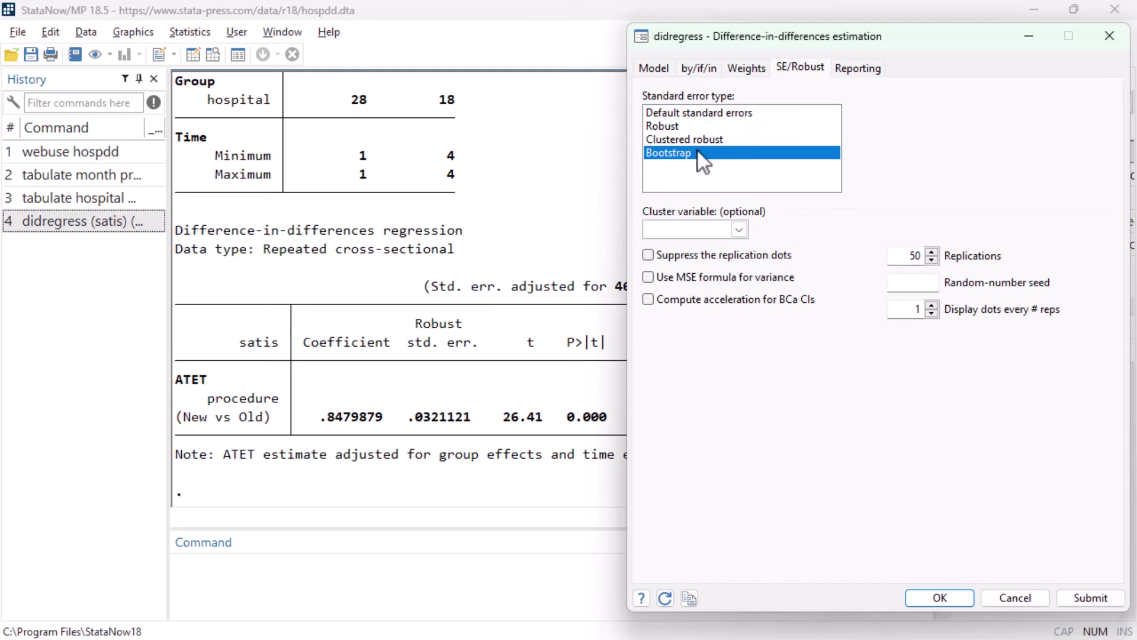
left_click(653, 69)
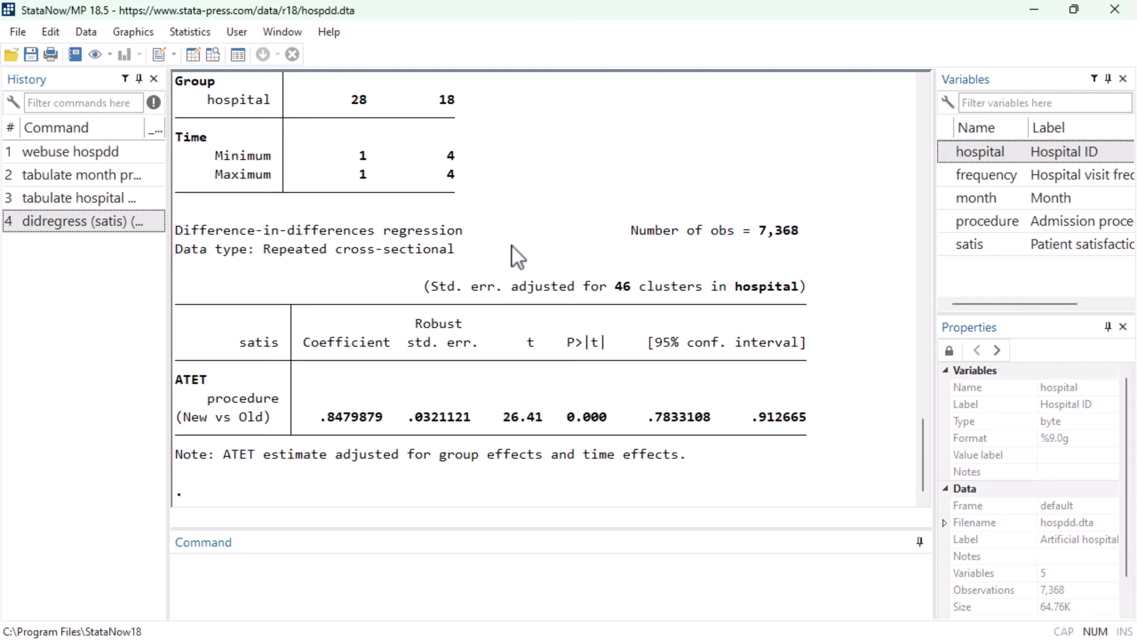
Run webuse patents and inspect the classid and year variable properties.
left_click(439, 575)
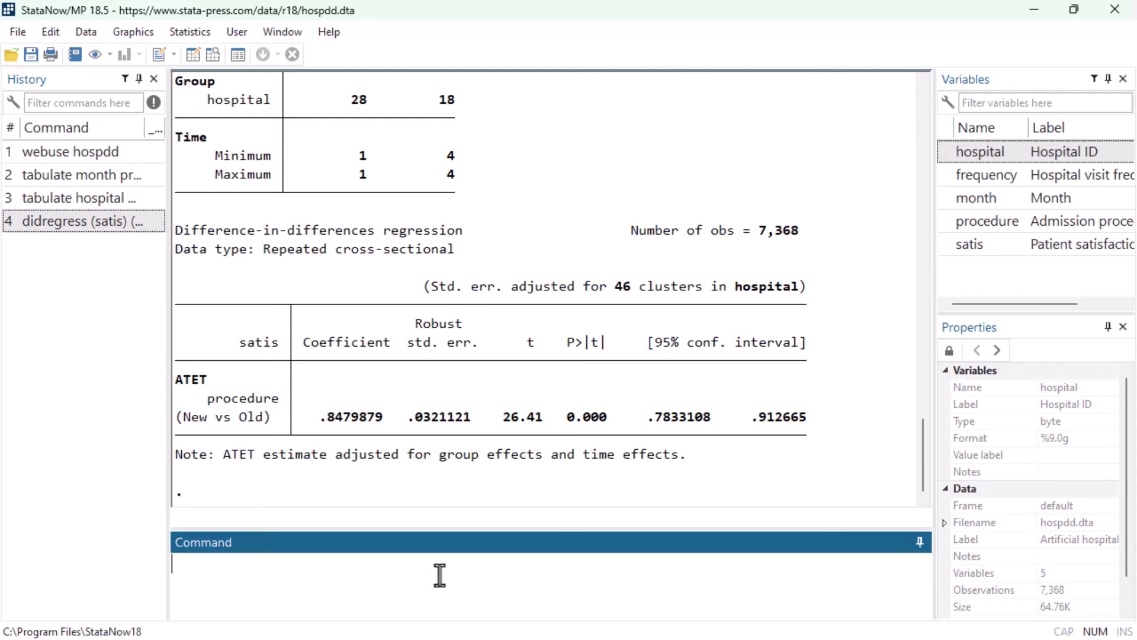
type("webuse patents")
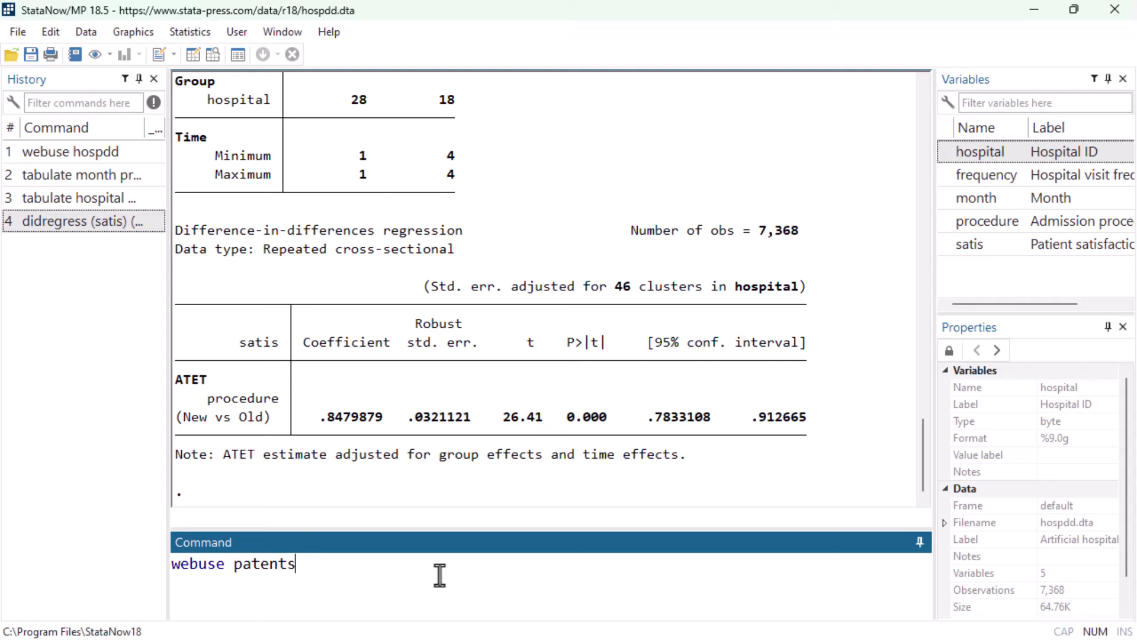
key("Return")
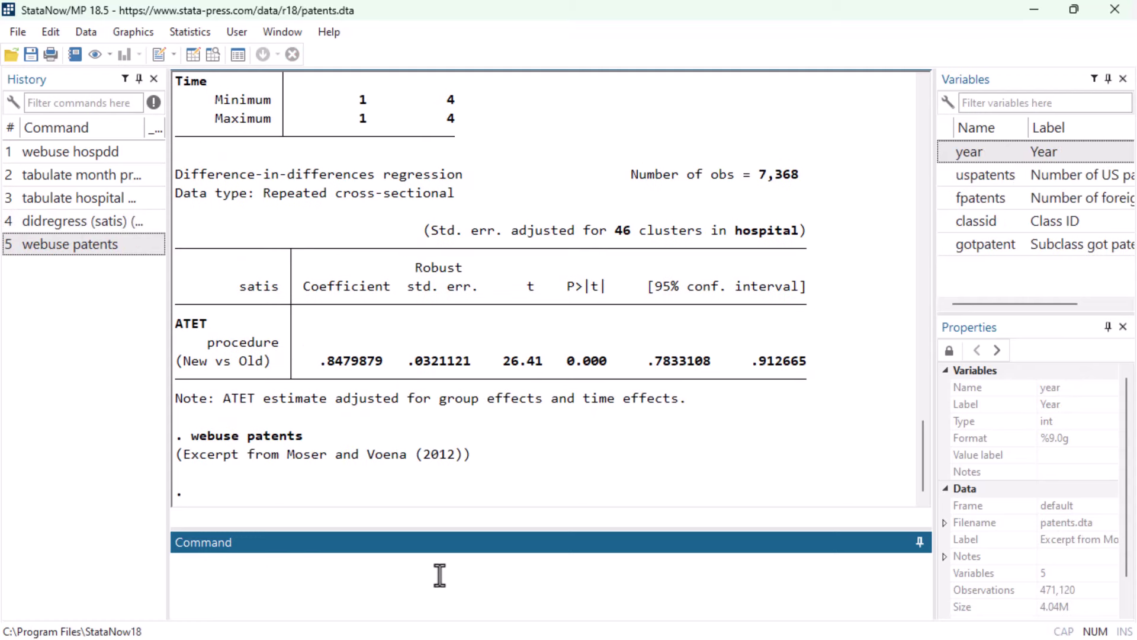
left_click_drag(178, 454, 445, 456)
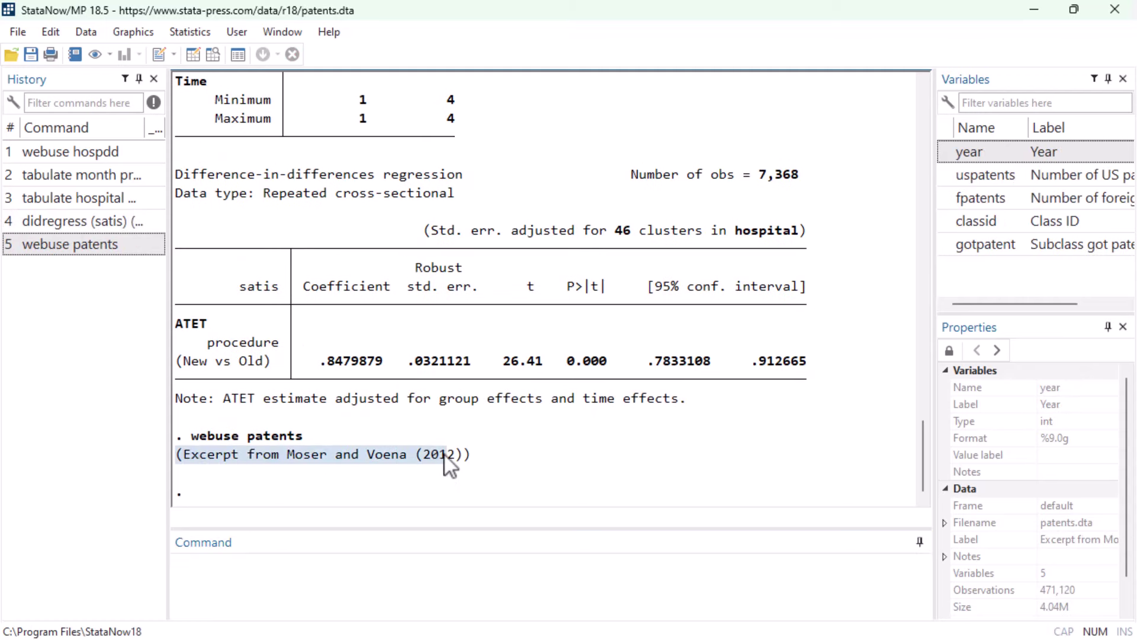
left_click(489, 458)
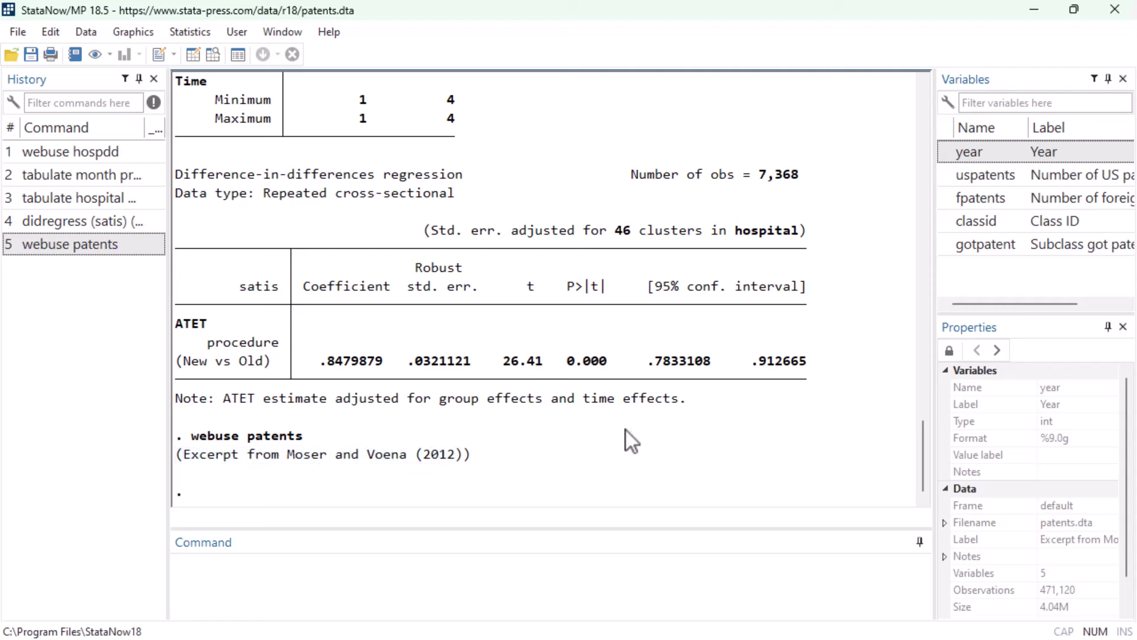
left_click(1011, 222)
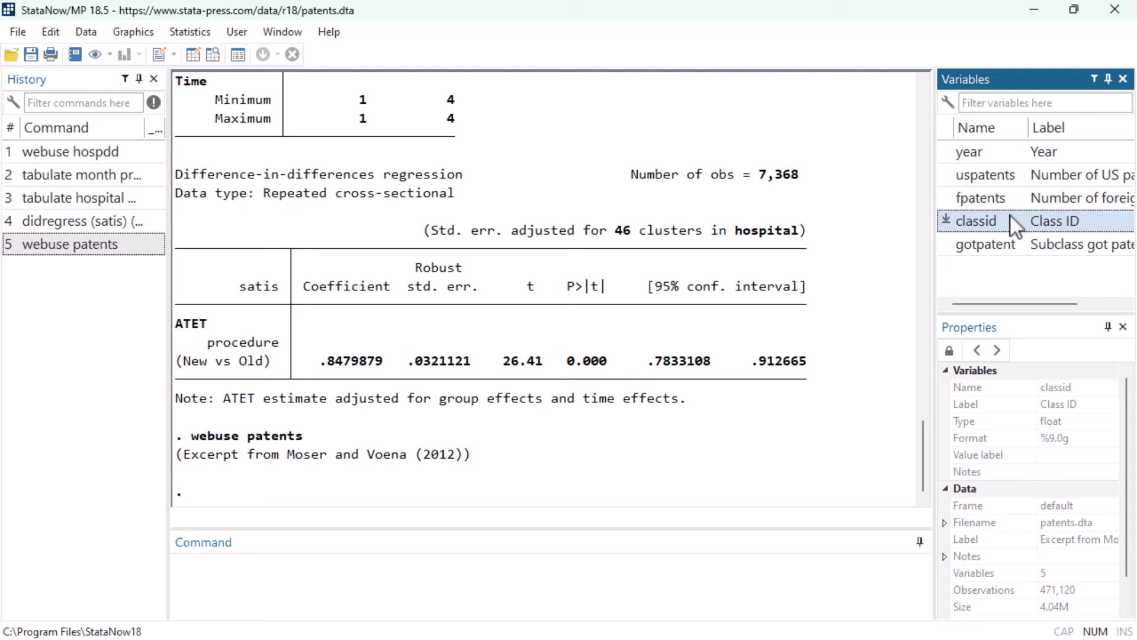
left_click(999, 155)
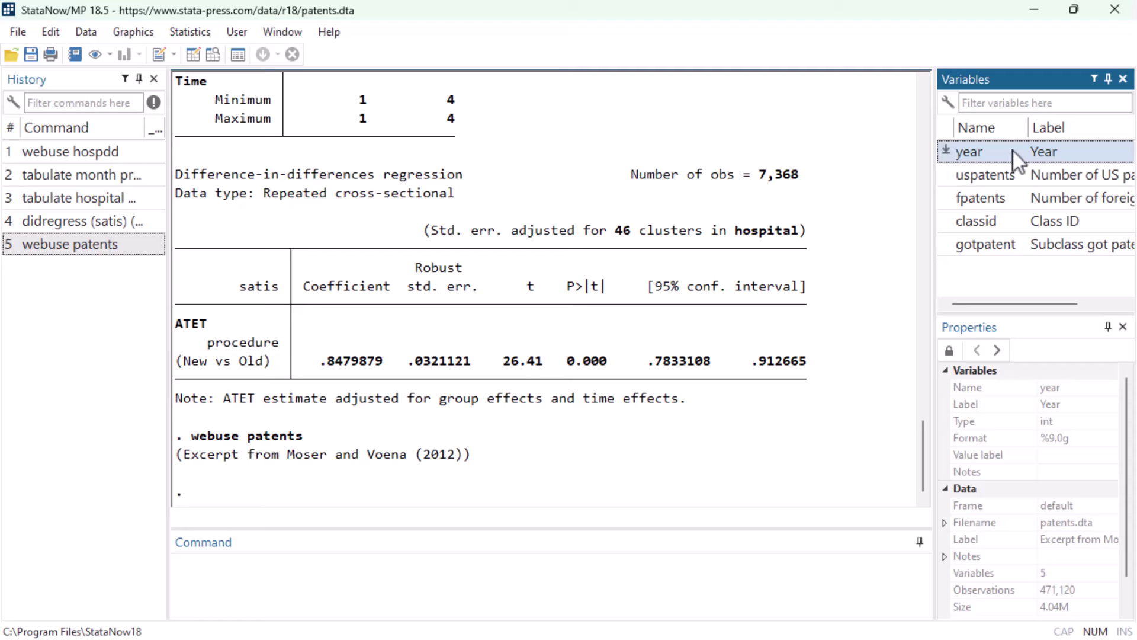
Open the Panel-data DID (FE) dialog from the Statistics causal inference menu.
left_click(169, 31)
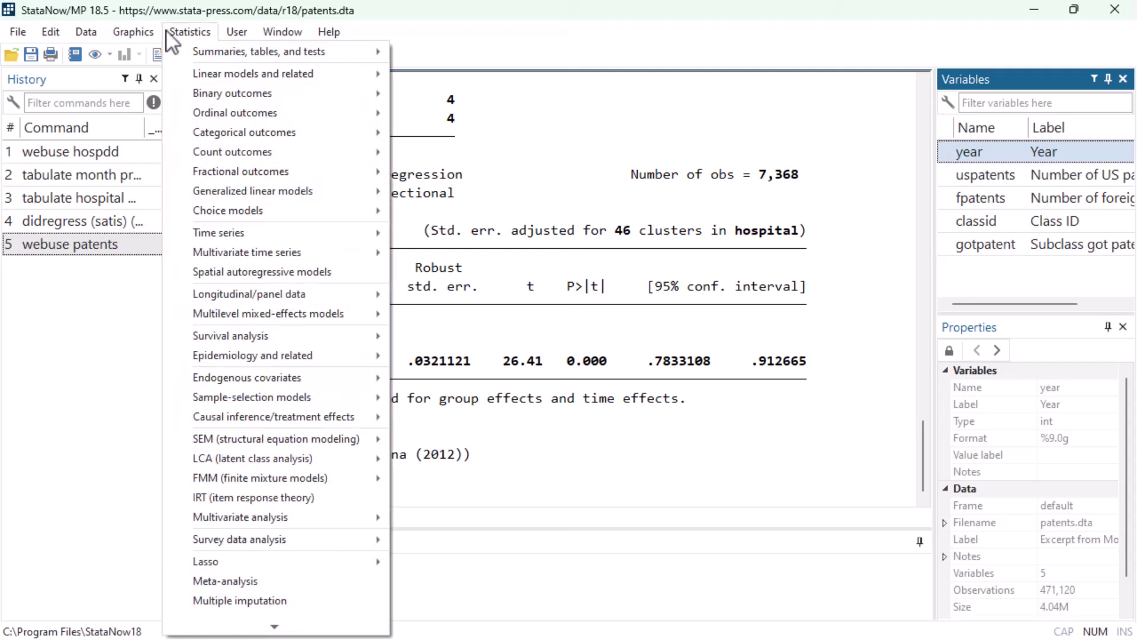
mouse_move(175, 415)
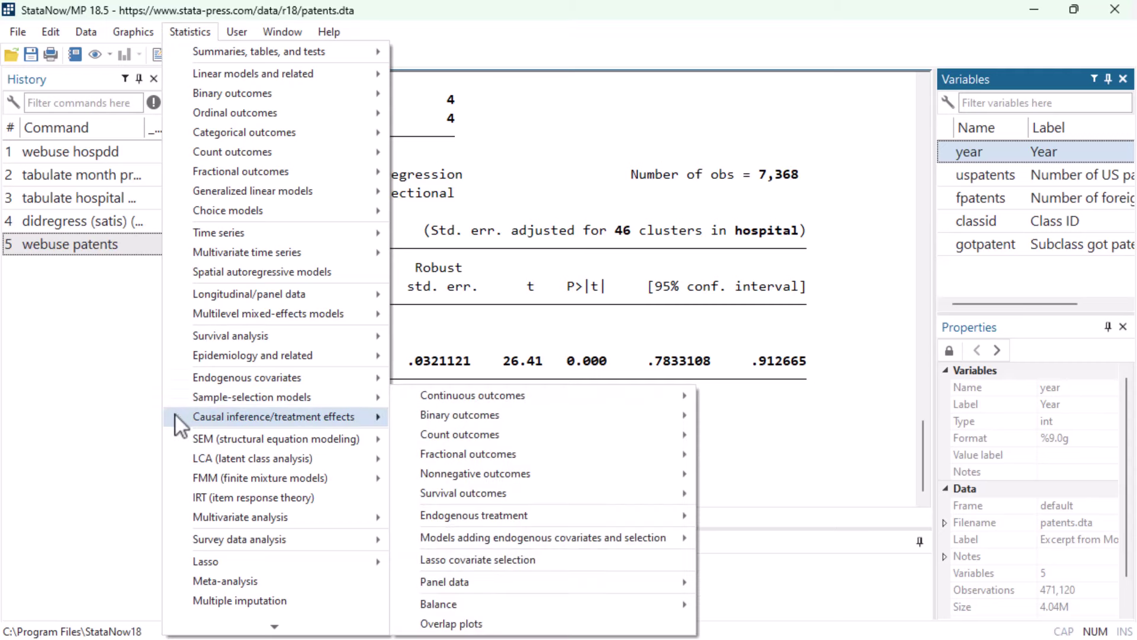
mouse_move(410, 398)
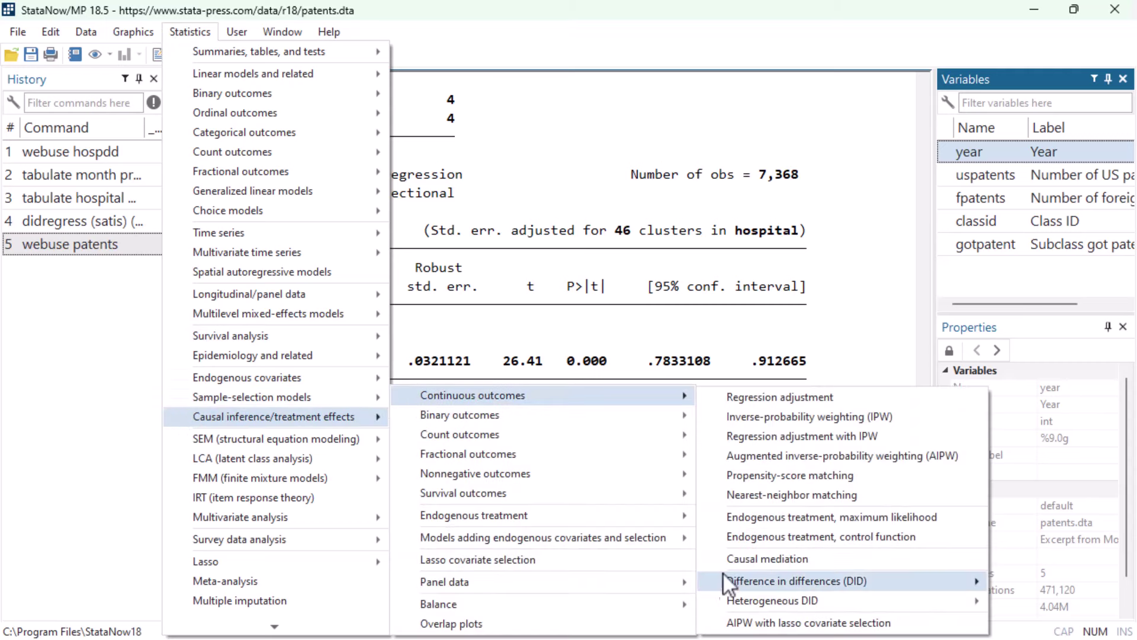
mouse_move(713, 590)
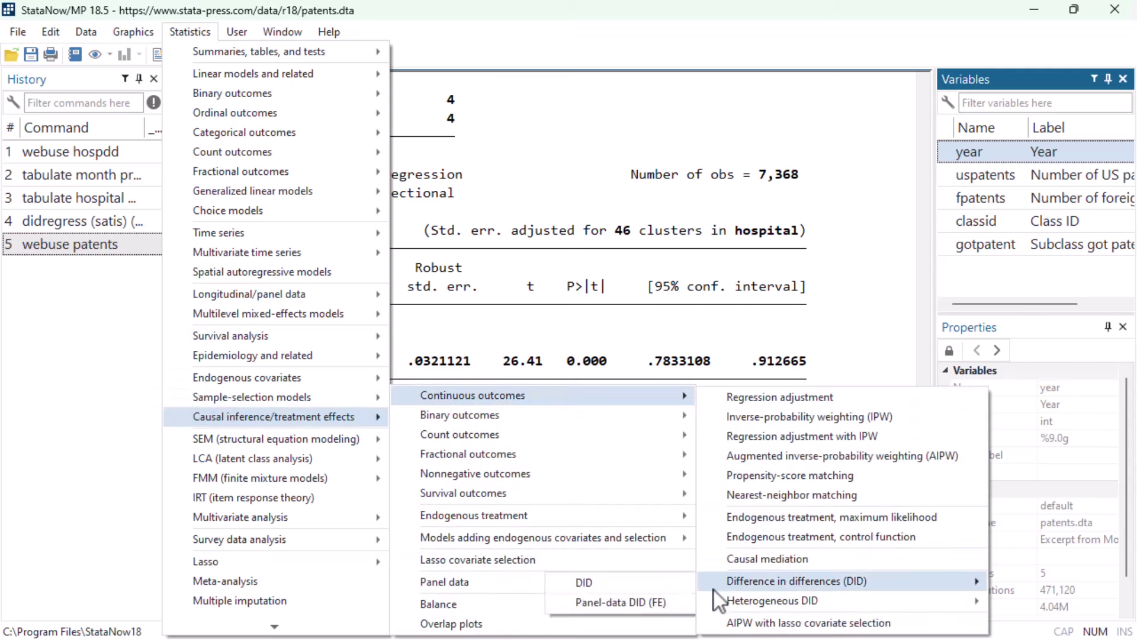
left_click(681, 606)
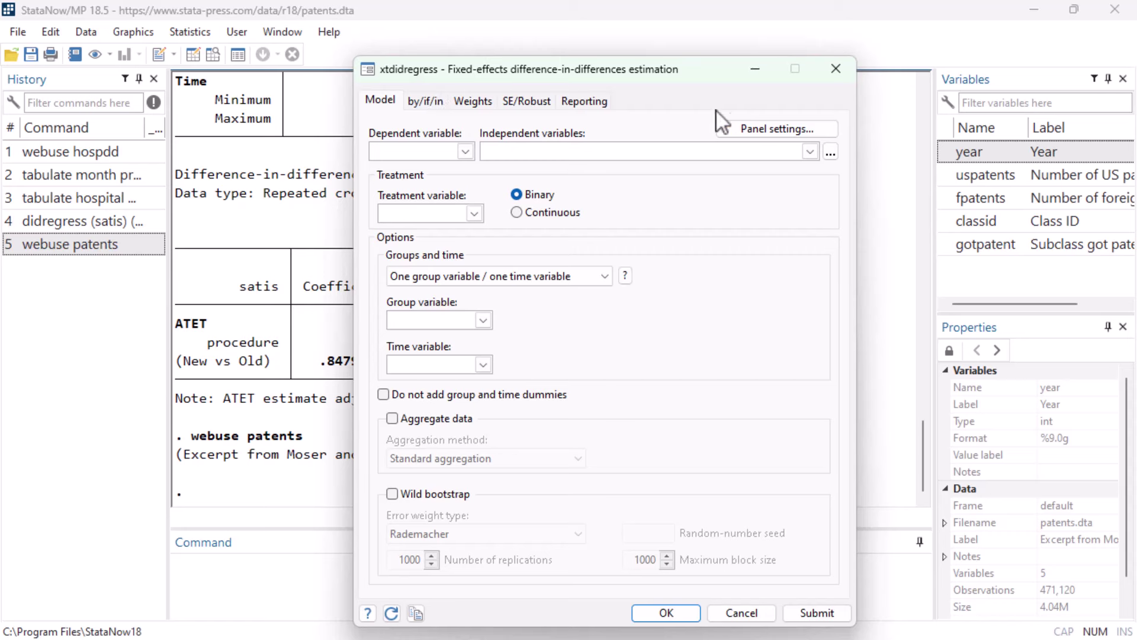
In Panel settings declare classid as panel ID and year as time variable, then close the dialog.
left_click(825, 133)
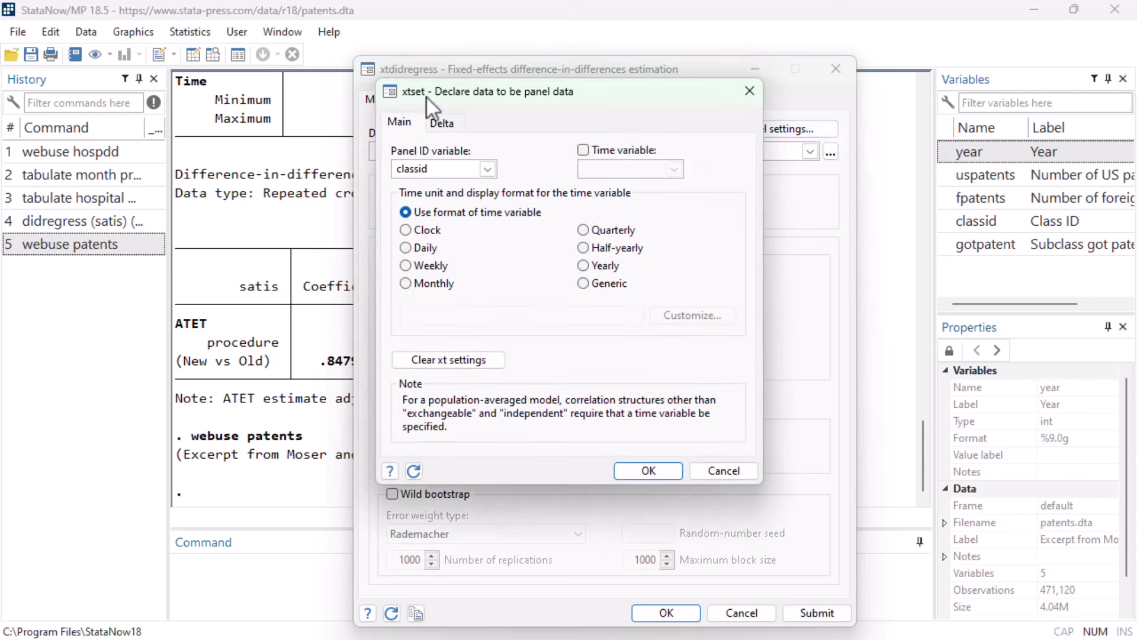
left_click(487, 168)
left_click(442, 228)
left_click(595, 152)
left_click(675, 170)
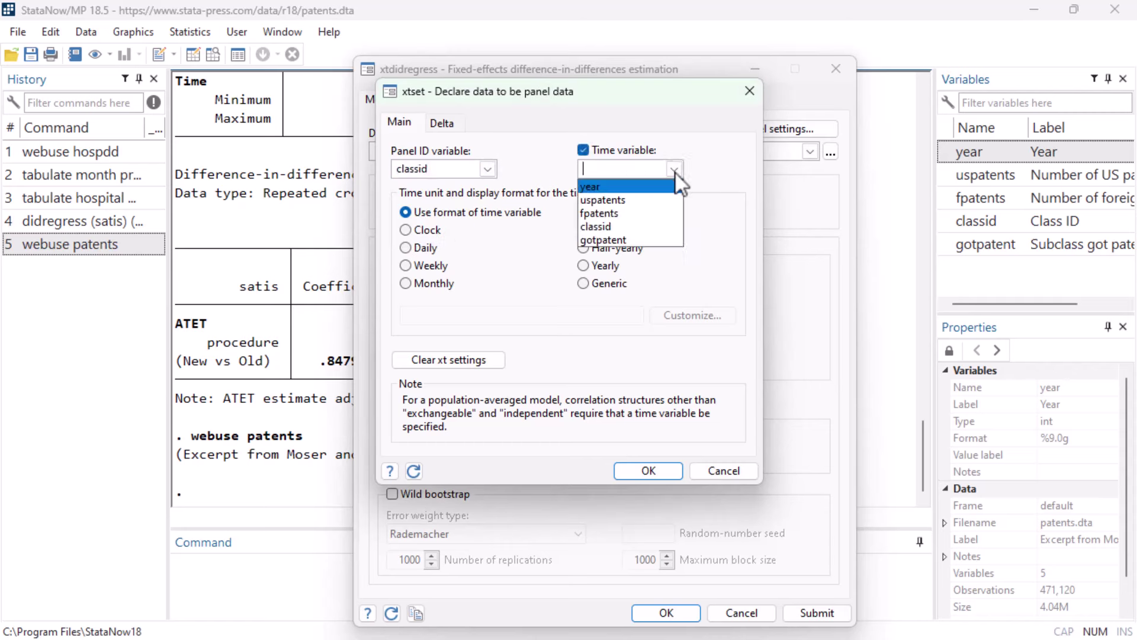
left_click(655, 193)
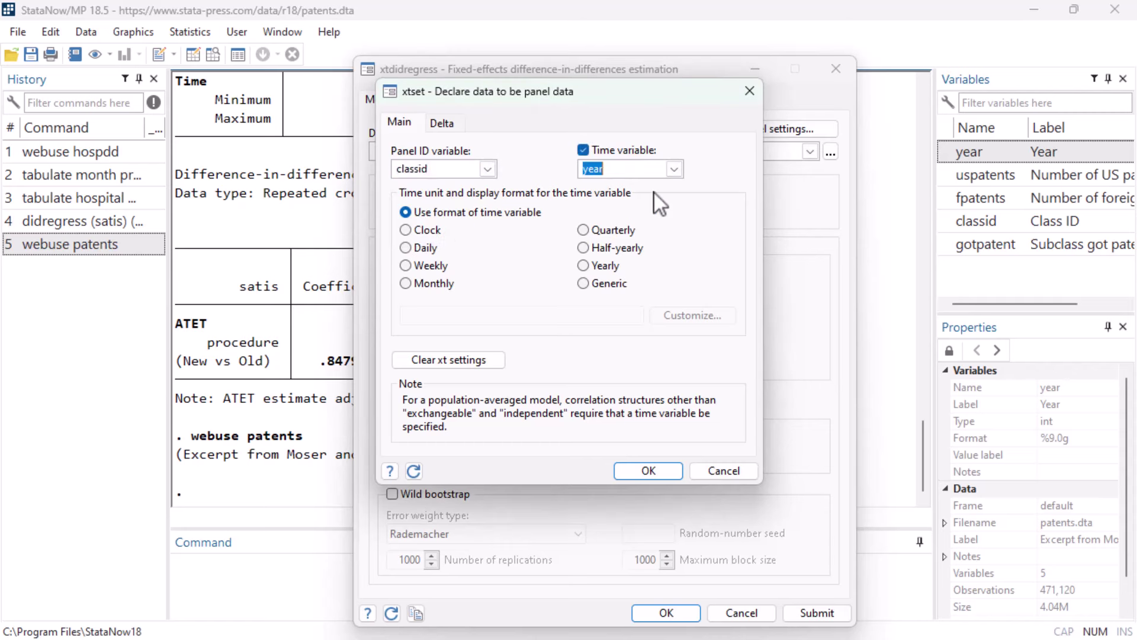
left_click(647, 471)
left_click(280, 466)
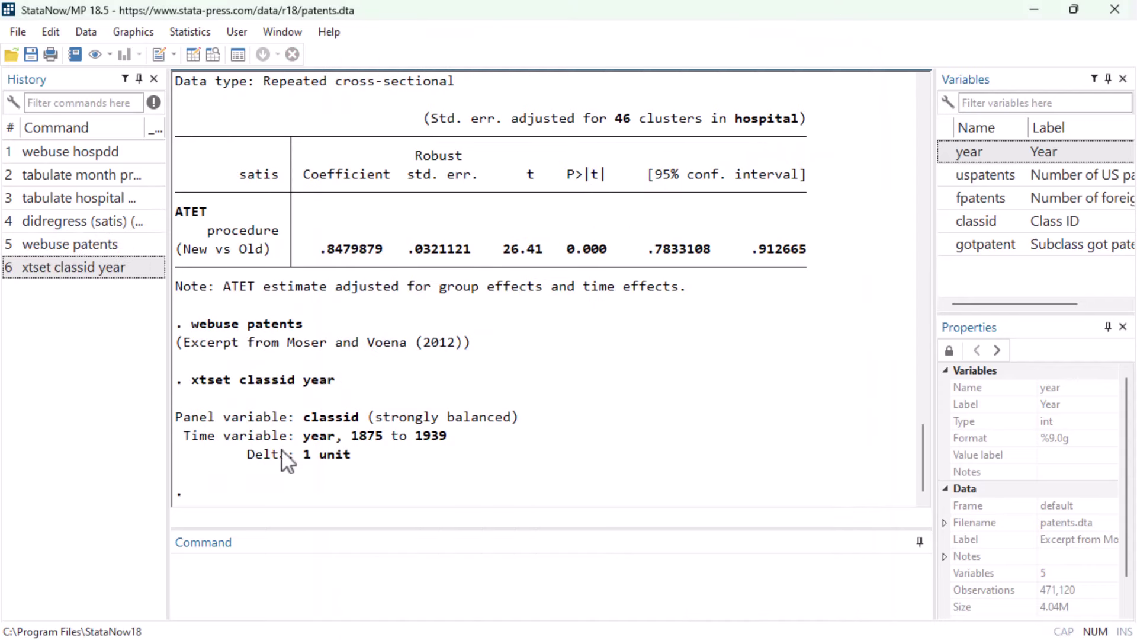
Review the xtset panel and time summary, then run help didregress.
left_click_drag(193, 377, 365, 379)
left_click_drag(176, 420, 381, 457)
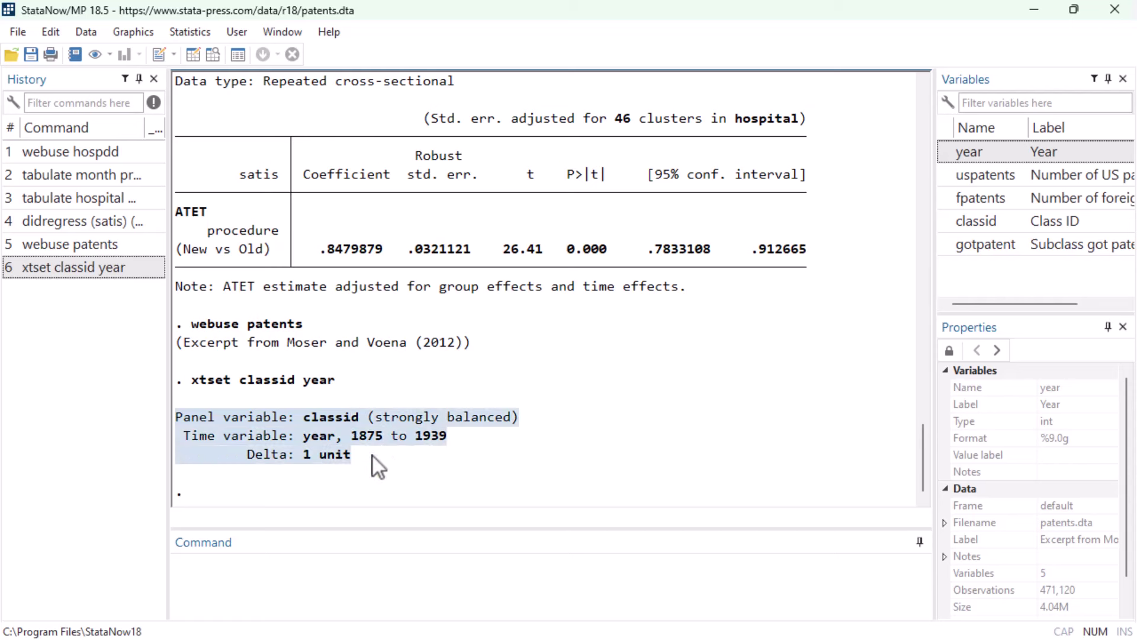
left_click(406, 579)
type("help")
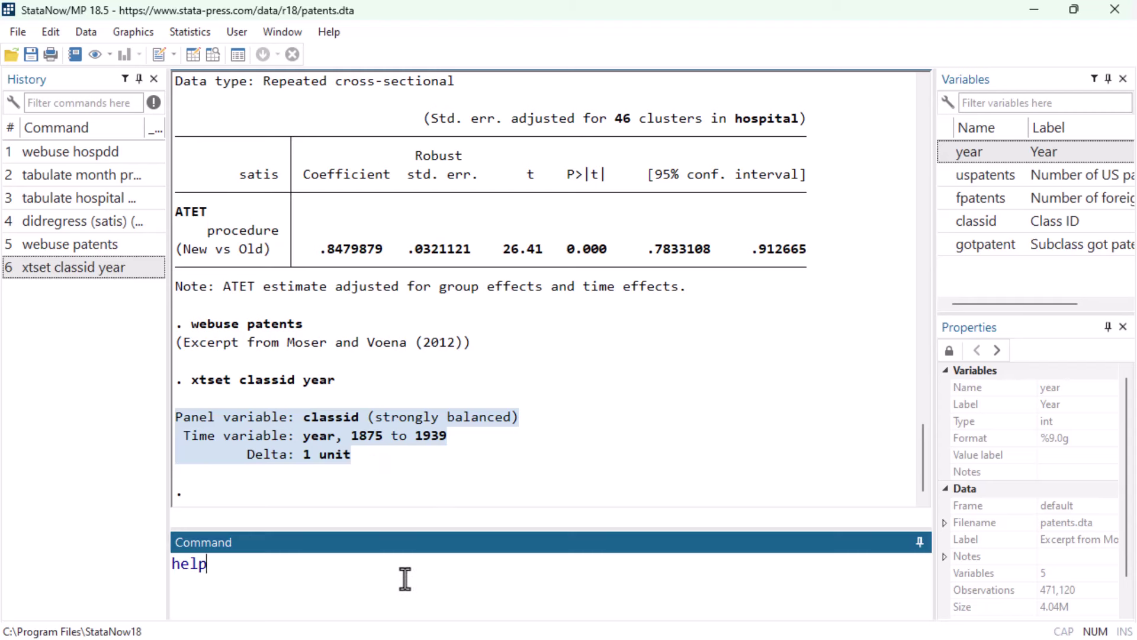
type(" didregress")
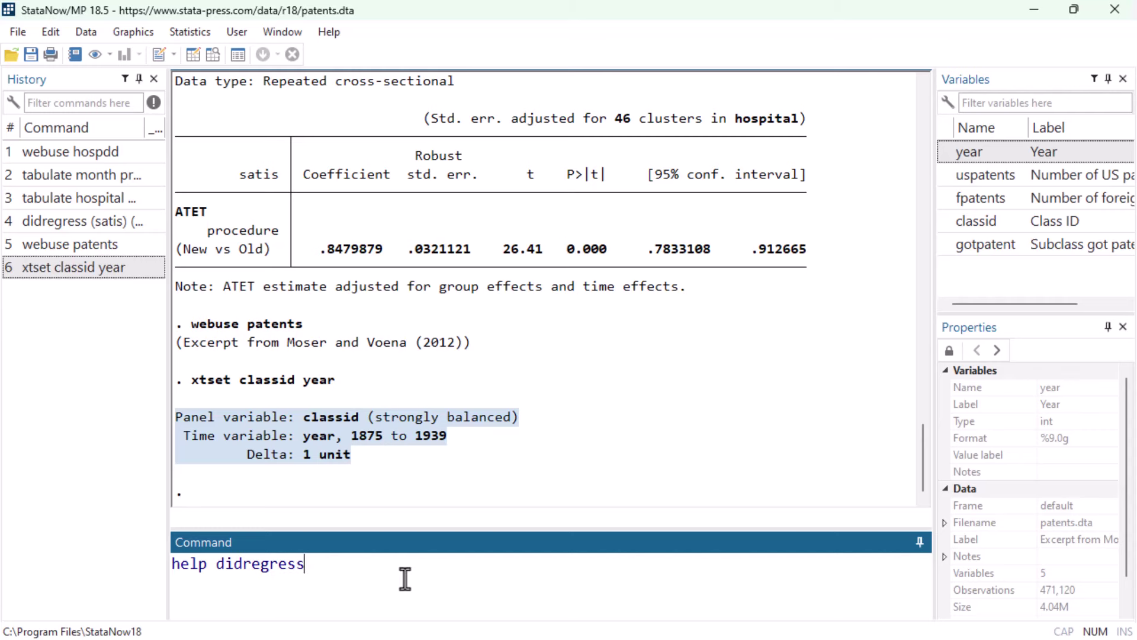
key("Return")
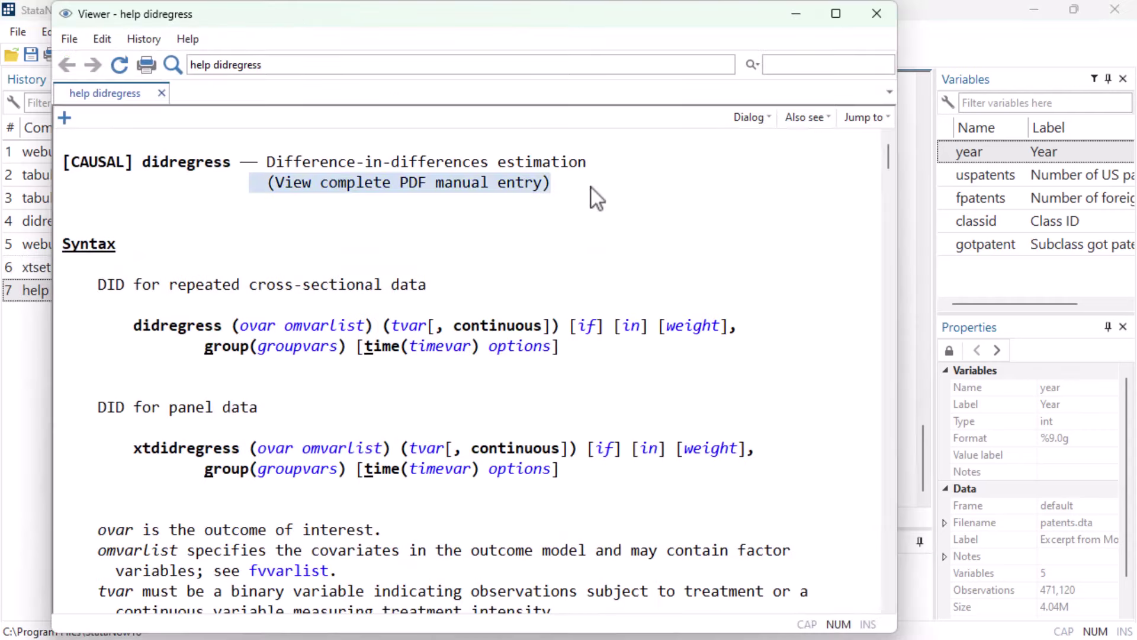
Open the full didregress entry in causal.pdf without the Bookmarks pane and scroll to page 35's Menu and Syntax.
left_click(536, 196)
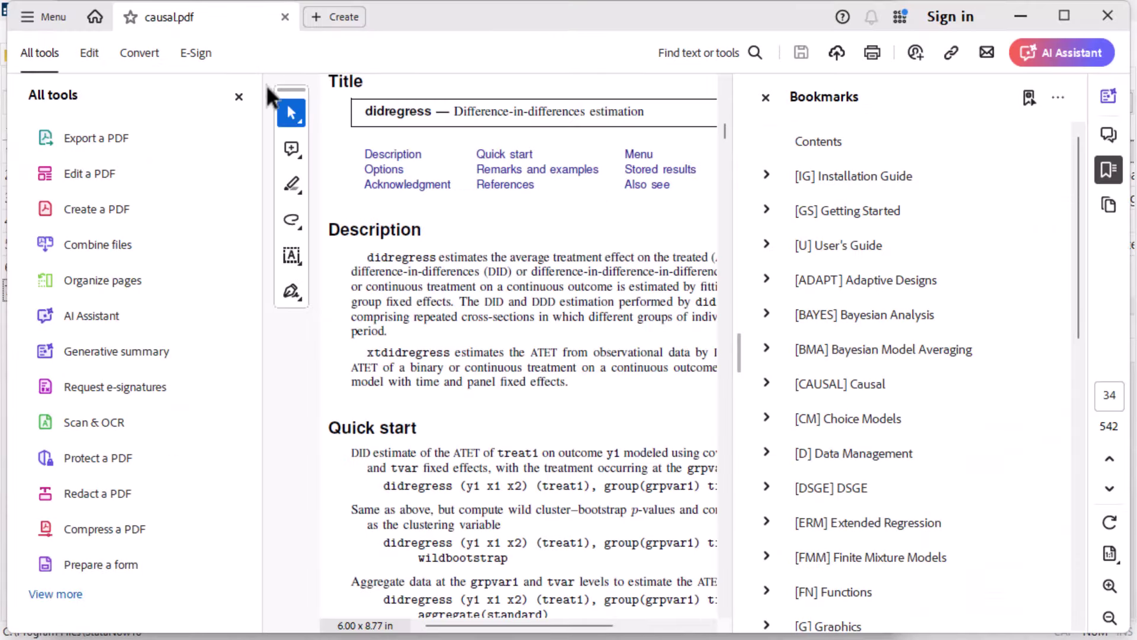
left_click(757, 99)
scroll(929, 351, "down", 5)
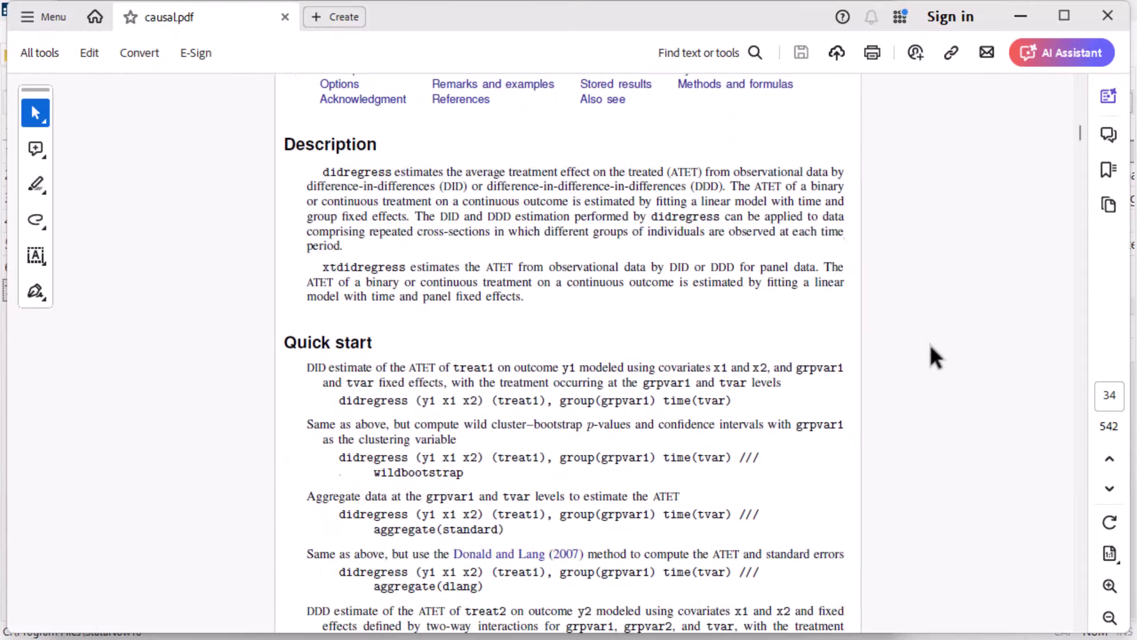
scroll(931, 361, "down", 12)
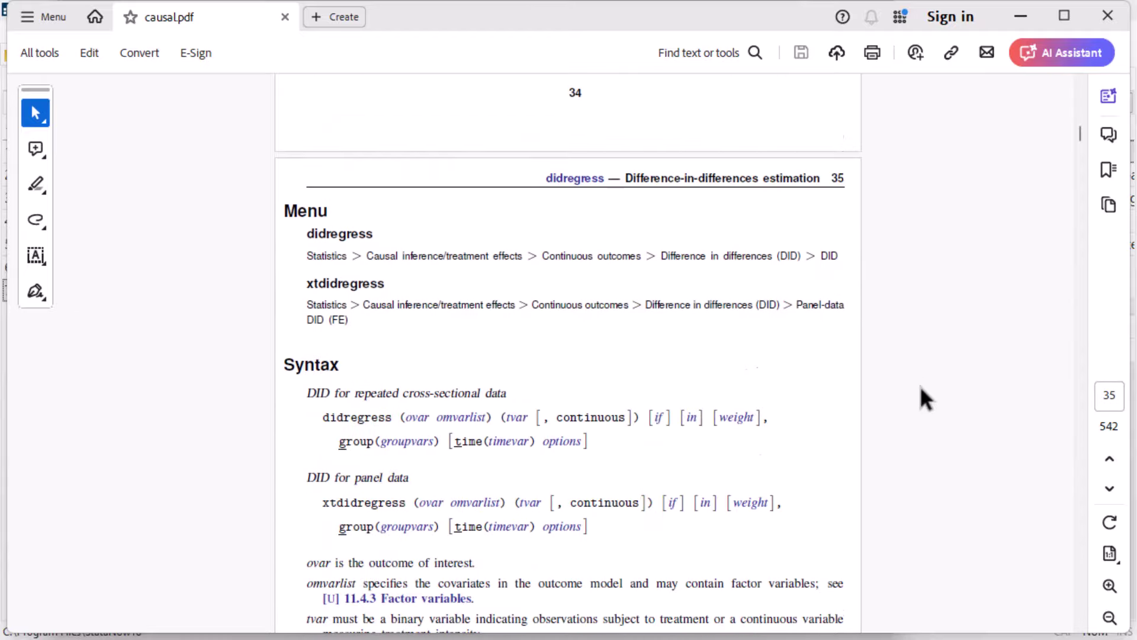